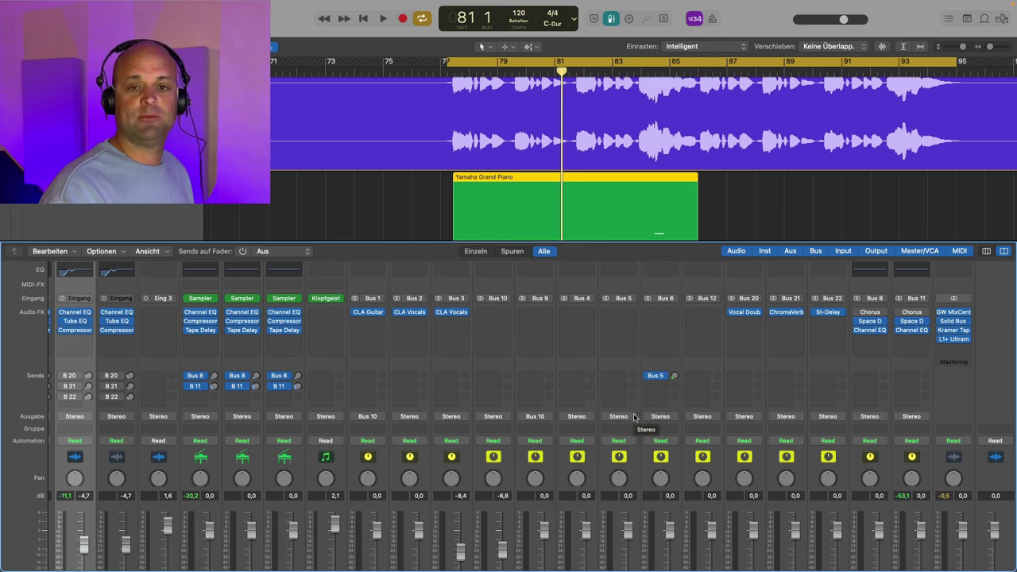
- Hide the mixer and play the lead vocal together with the three piano guide tracks
key("x")
key("space")
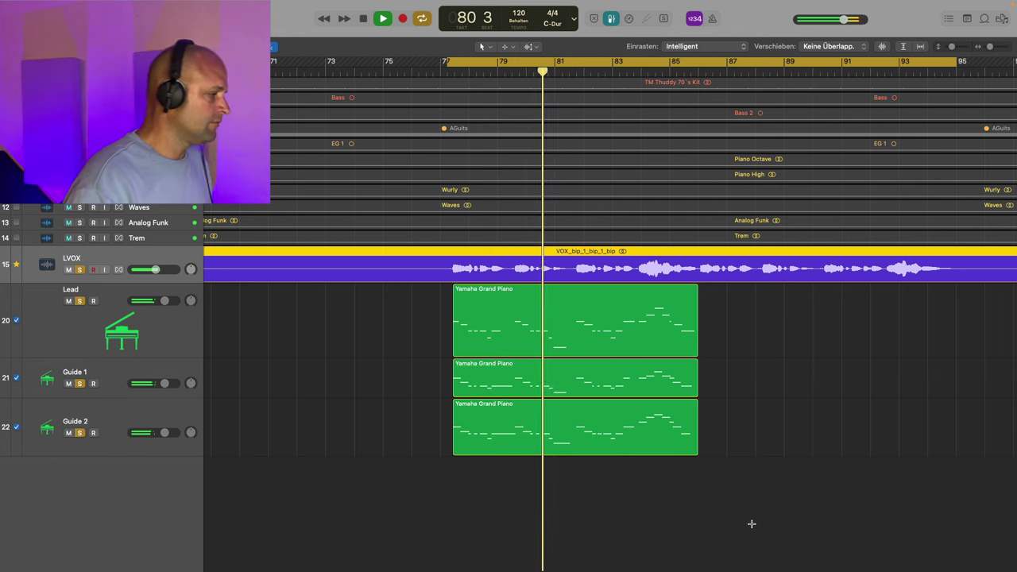
key("space")
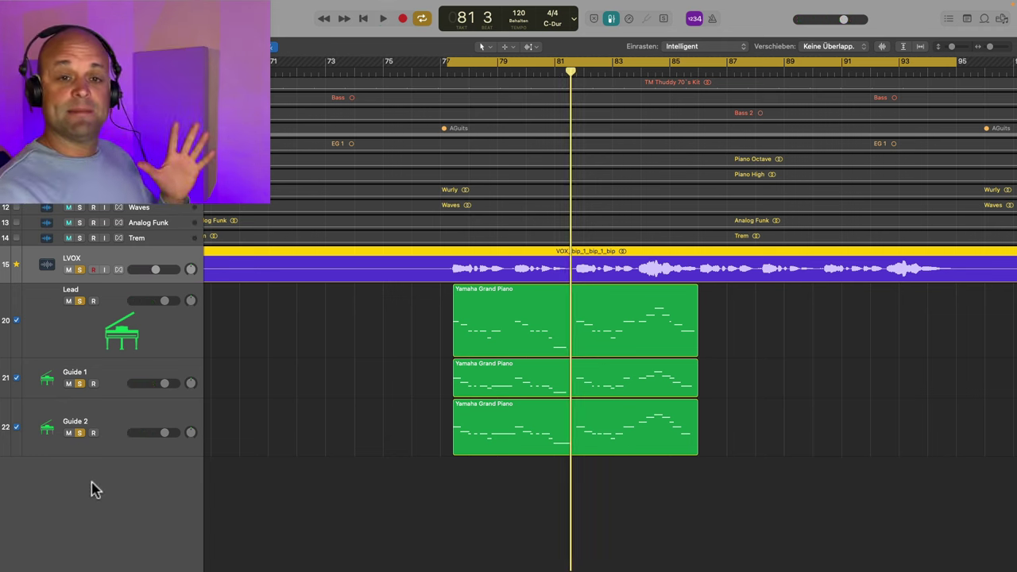
- Unsolo the three piano tracks and duplicate the LVOX track with its region directly below the original
left_click_drag(78, 303, 79, 445)
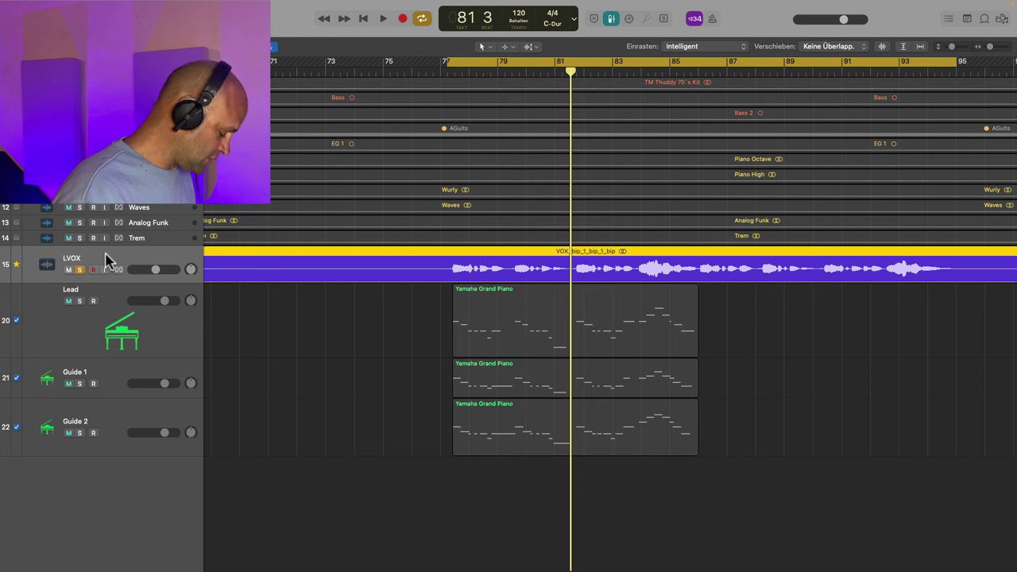
left_click_drag(106, 260, 111, 485)
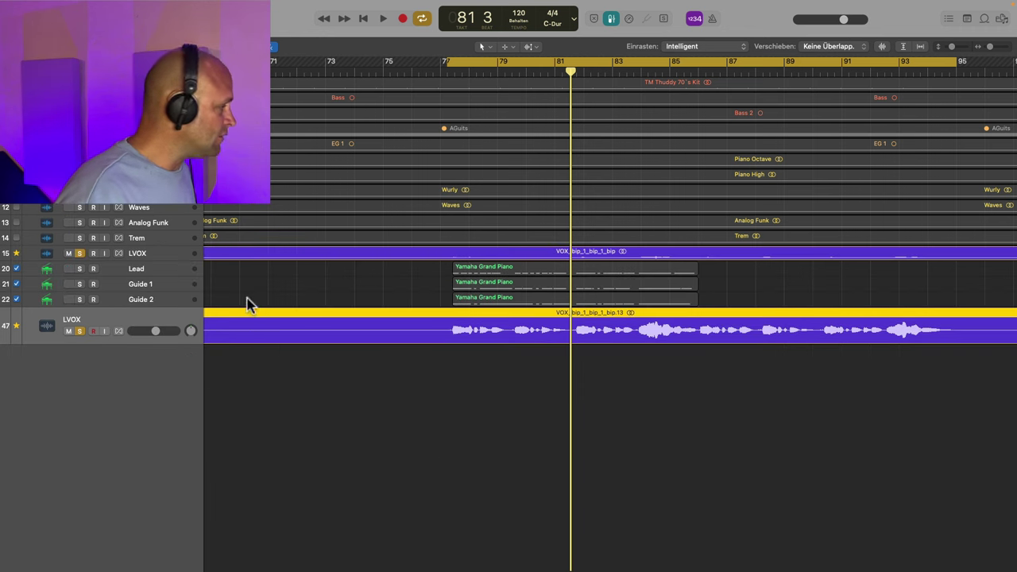
left_click_drag(173, 324, 178, 270)
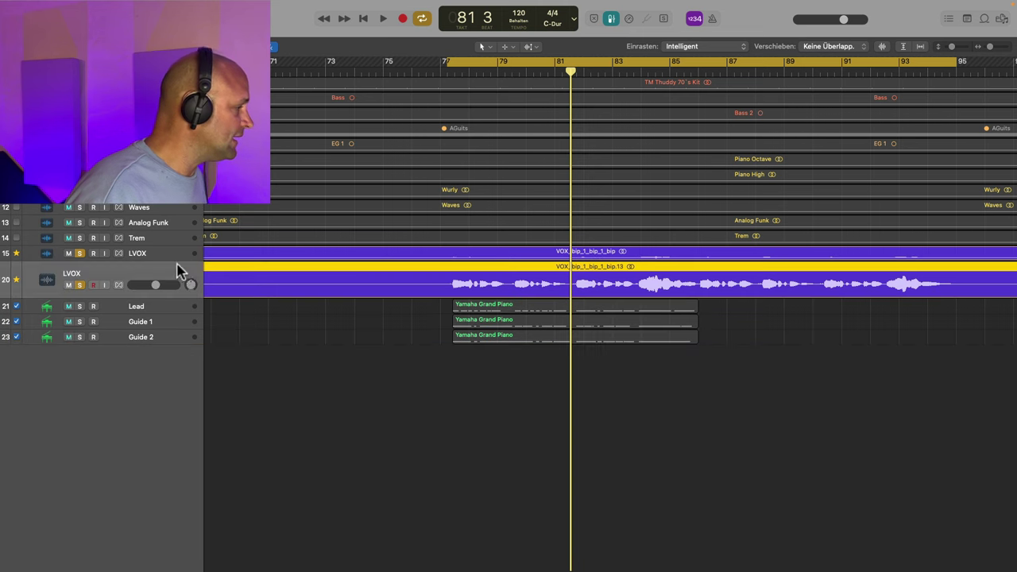
- Split the duplicated vocal region at 77 2 and 86 1, and delete the parts before and after that section
left_click(447, 72)
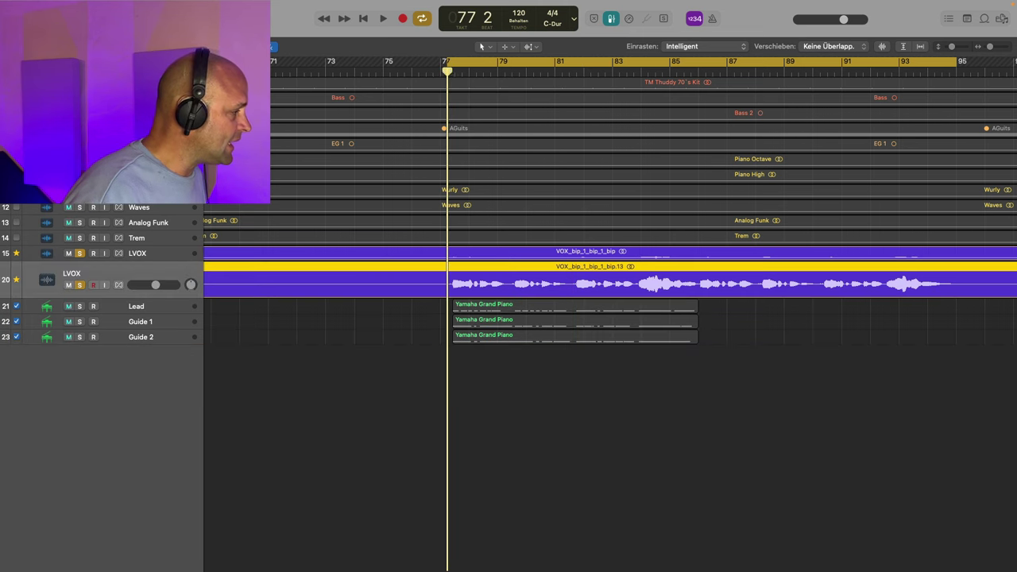
key("super+t")
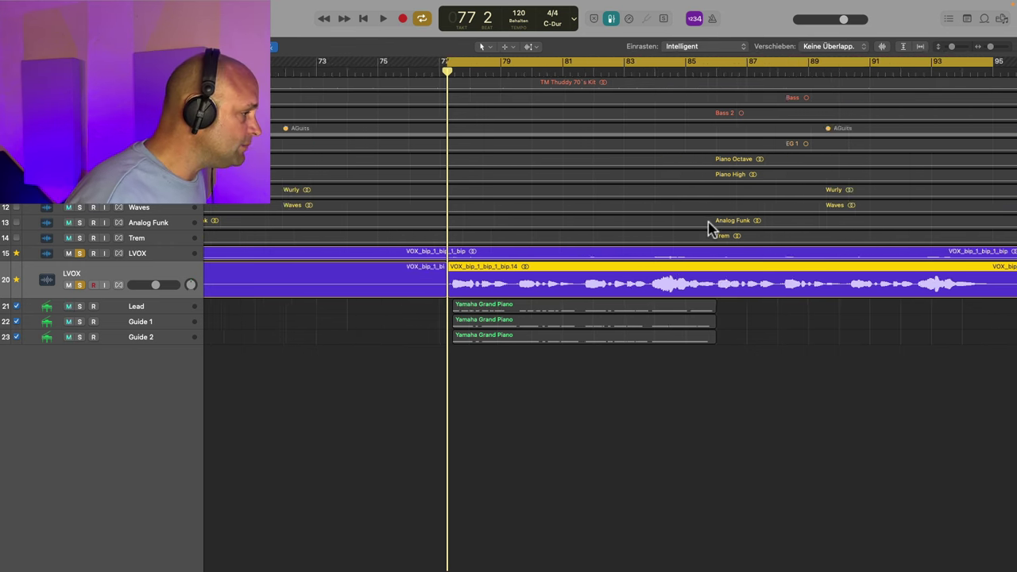
key("super+Right")
left_click(853, 75)
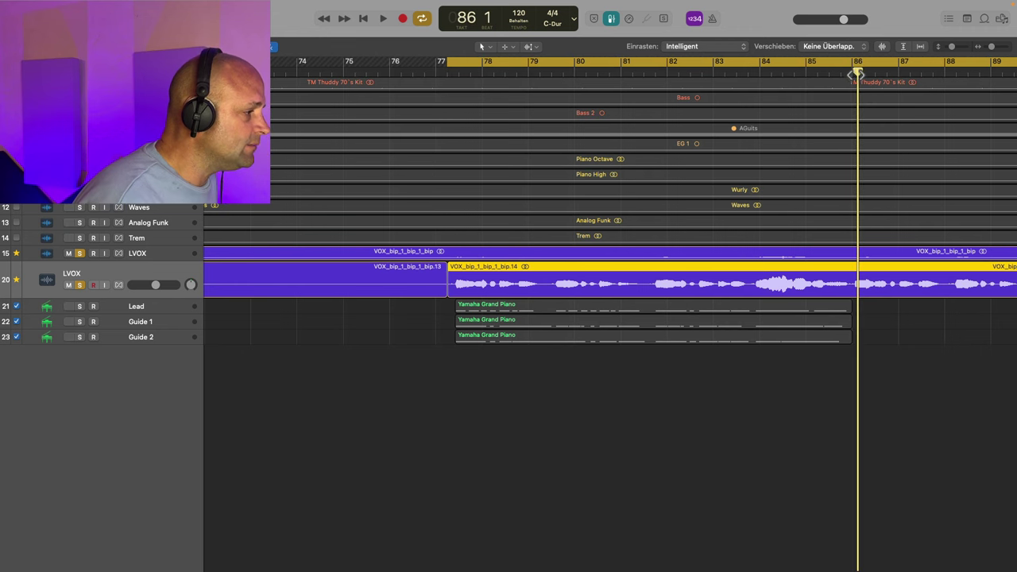
key("super+t")
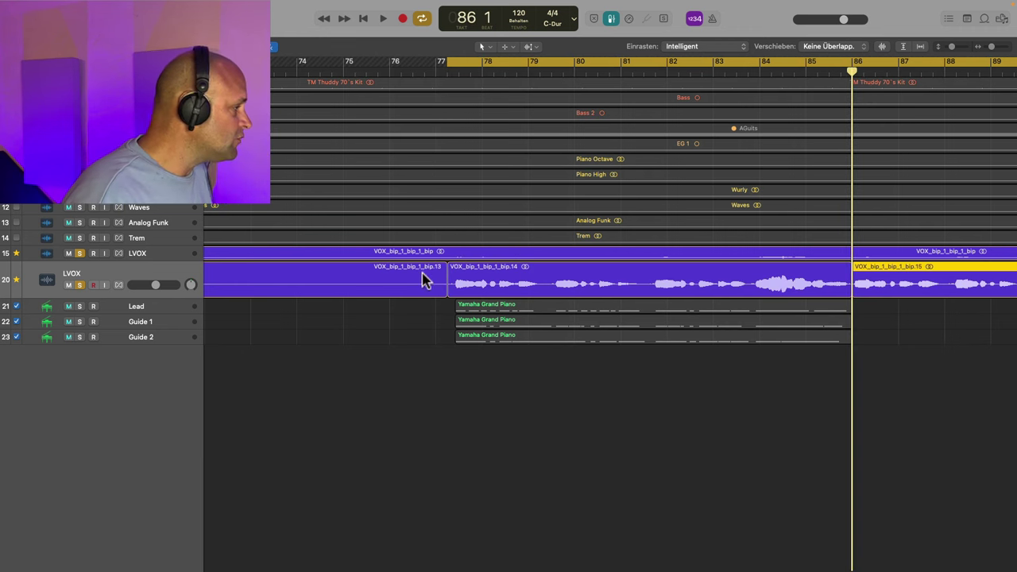
left_click(423, 279)
key("Delete")
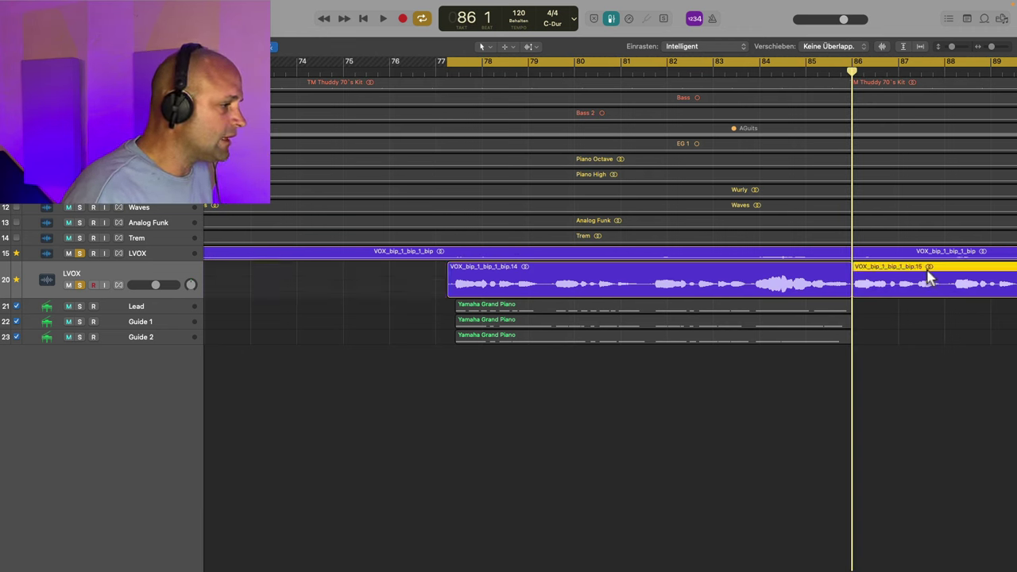
key("Delete")
- Move the Guide 1 track directly above the duplicated LVOX track and solo only these two tracks
left_click(133, 324)
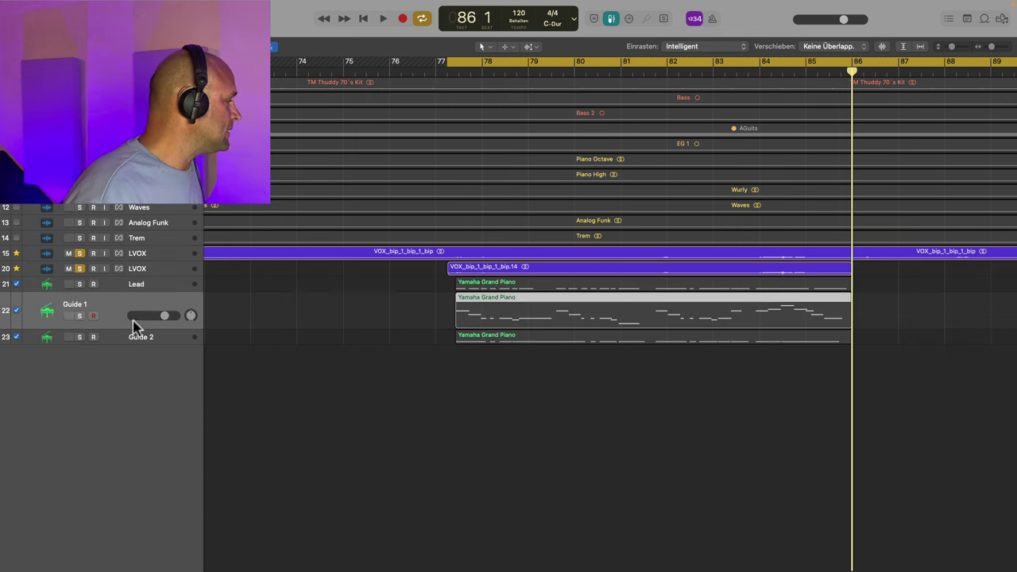
left_click(79, 316)
left_click(81, 268)
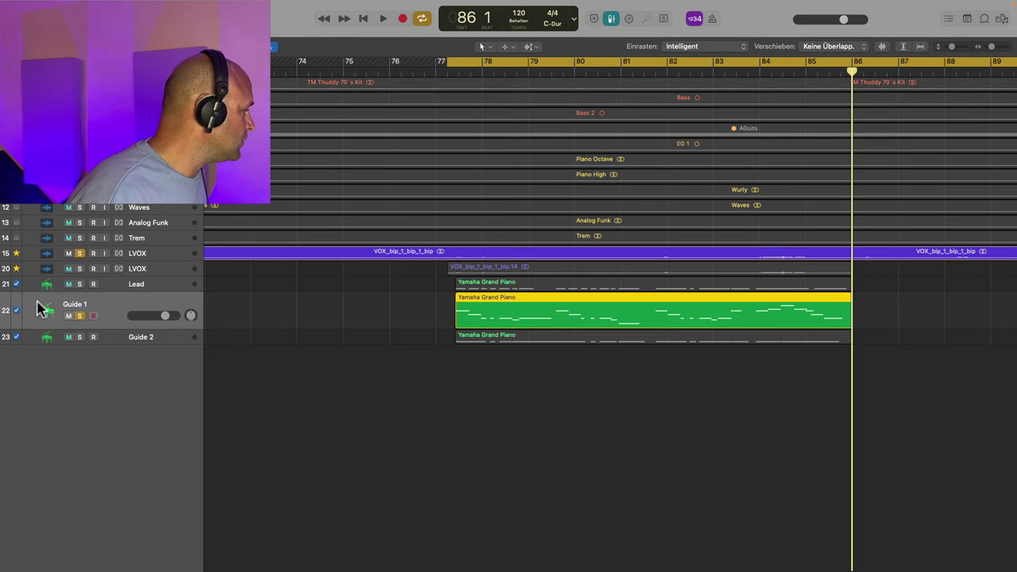
left_click_drag(39, 309, 44, 270)
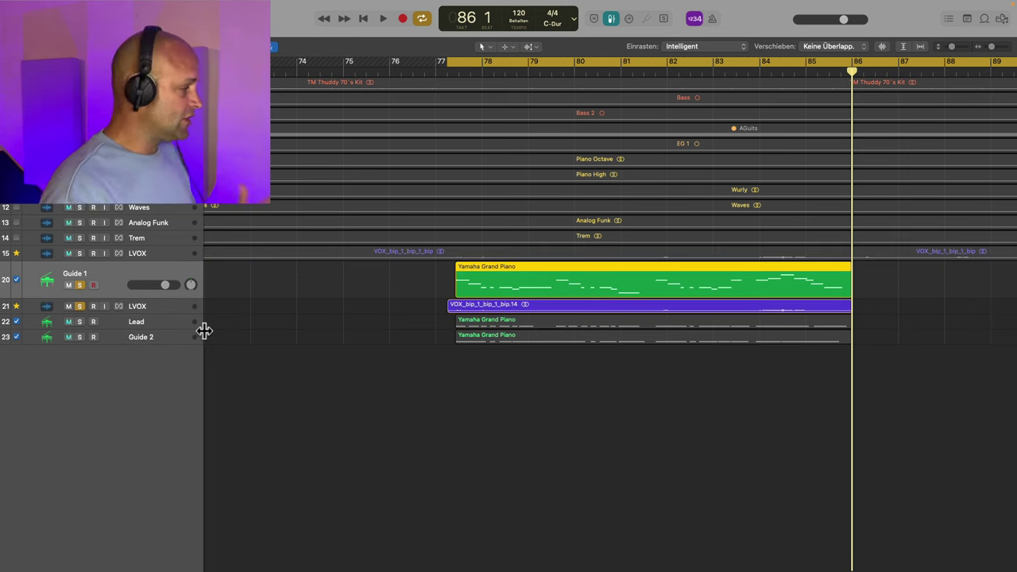
- Enable Flex on the duplicated LVOX track, enlarge the track and set its mode to Flex Pitch
left_click(119, 306)
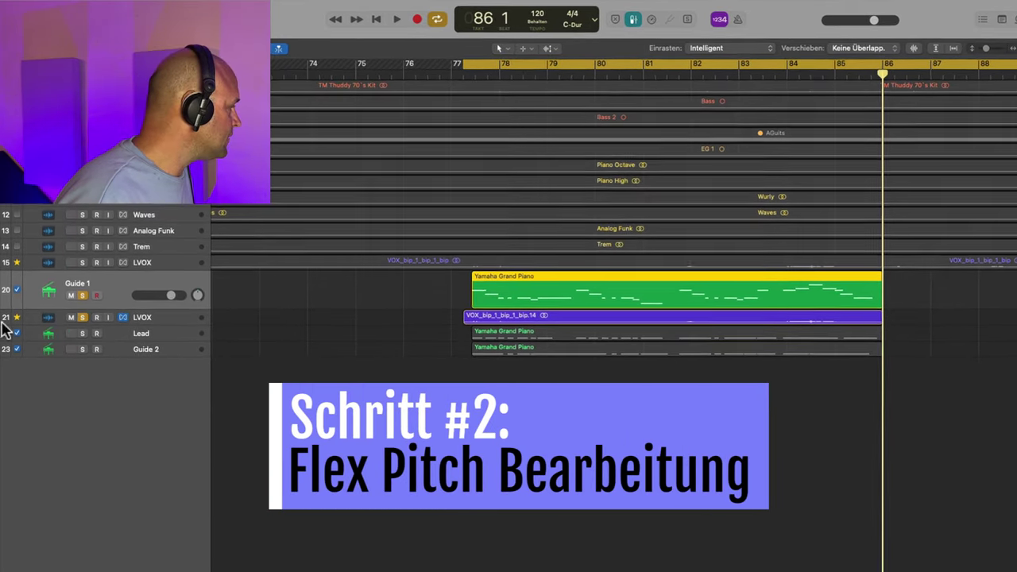
left_click_drag(6, 334, 22, 420)
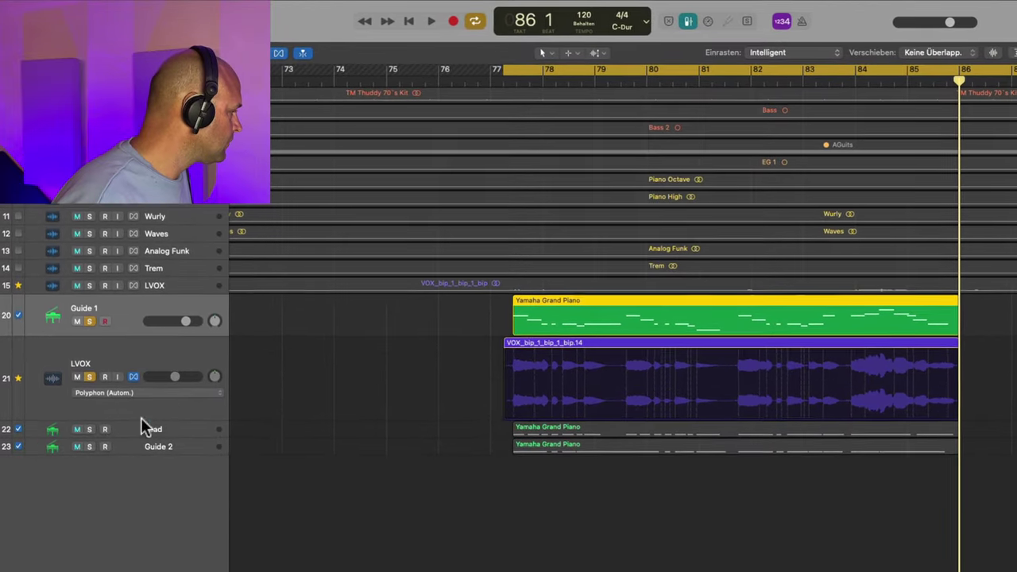
left_click(216, 393)
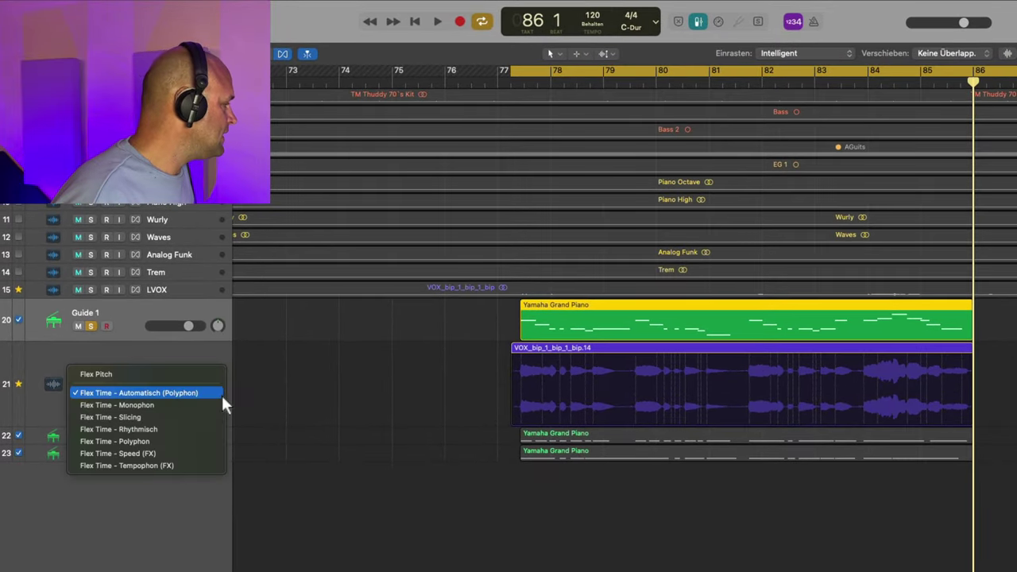
left_click(180, 375)
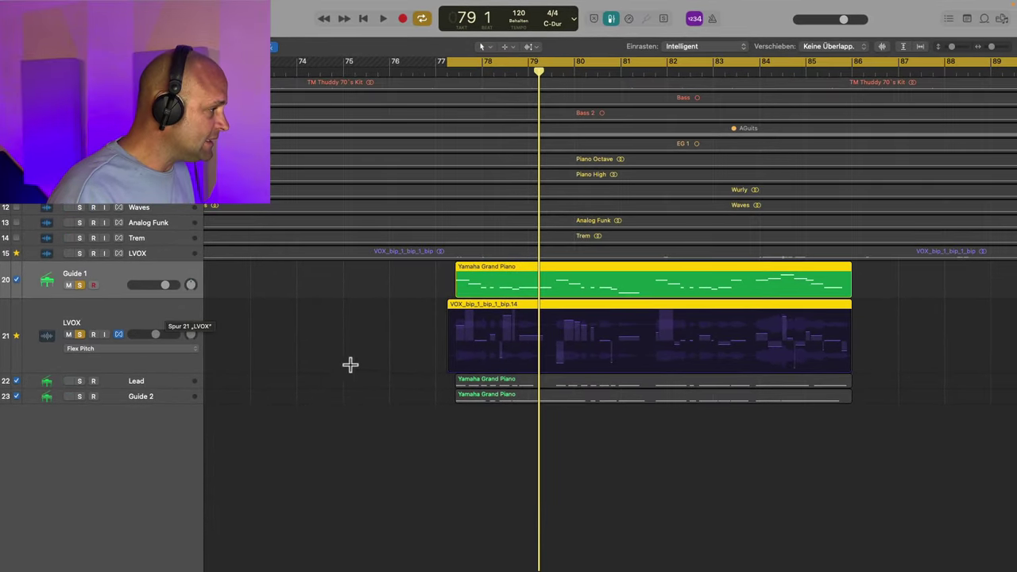
- Open the duplicated vocal region in the Flex Pitch editor and place the playhead just before it at 76 4
double_click(479, 311)
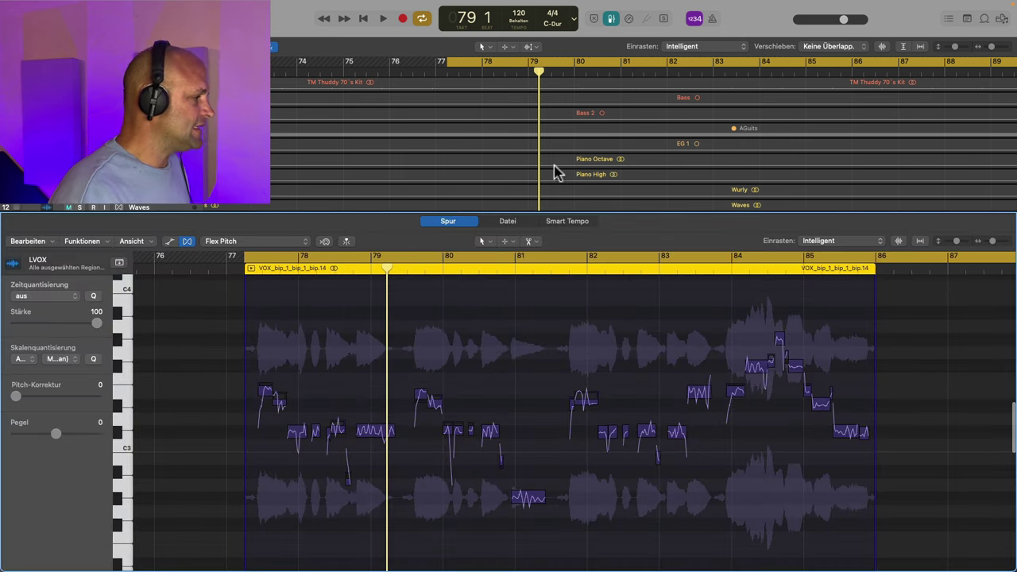
scroll(540, 139, "down", 5)
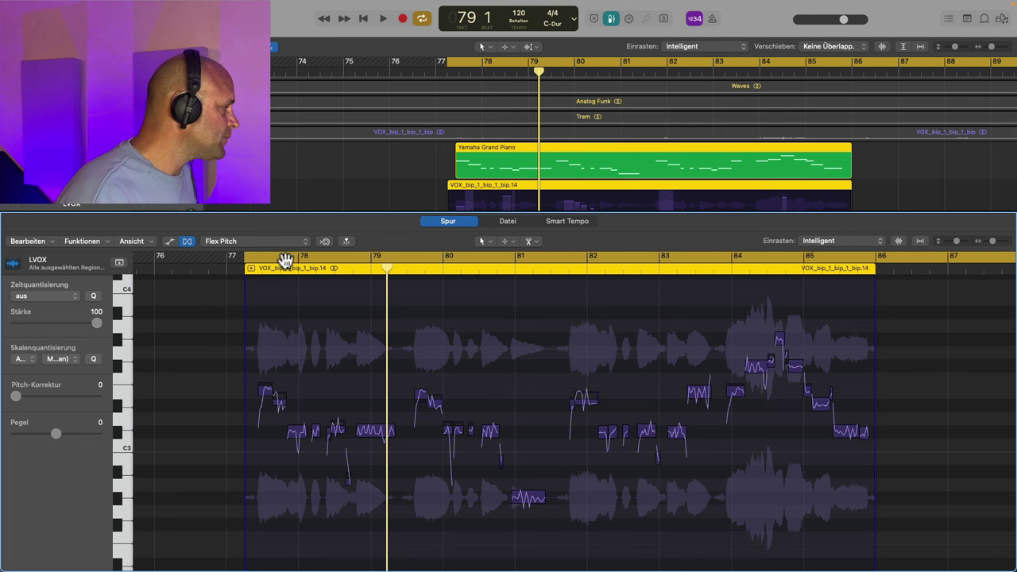
left_click(222, 271)
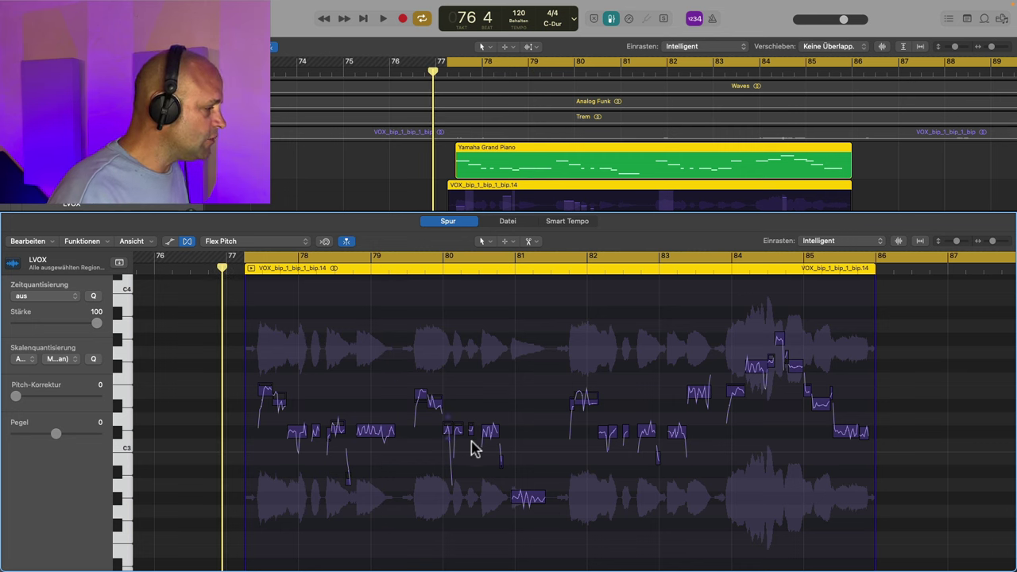
- Shift the eight notes of the first vocal phrase in pitch so that the opening note sits at F3
scroll(476, 447, "up", 4)
scroll(476, 445, "up", 1)
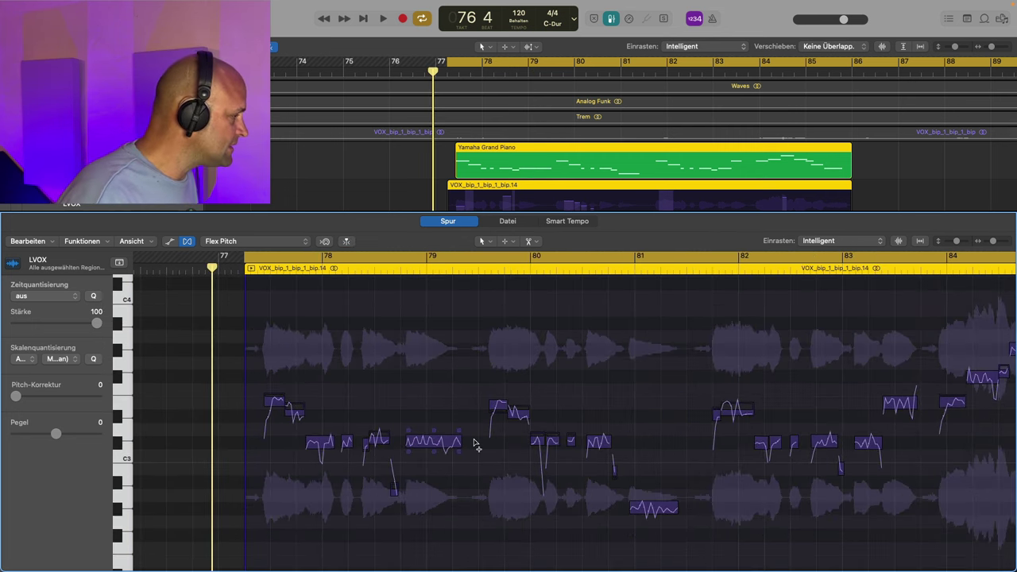
scroll(476, 444, "down", 2)
scroll(476, 445, "right", 2)
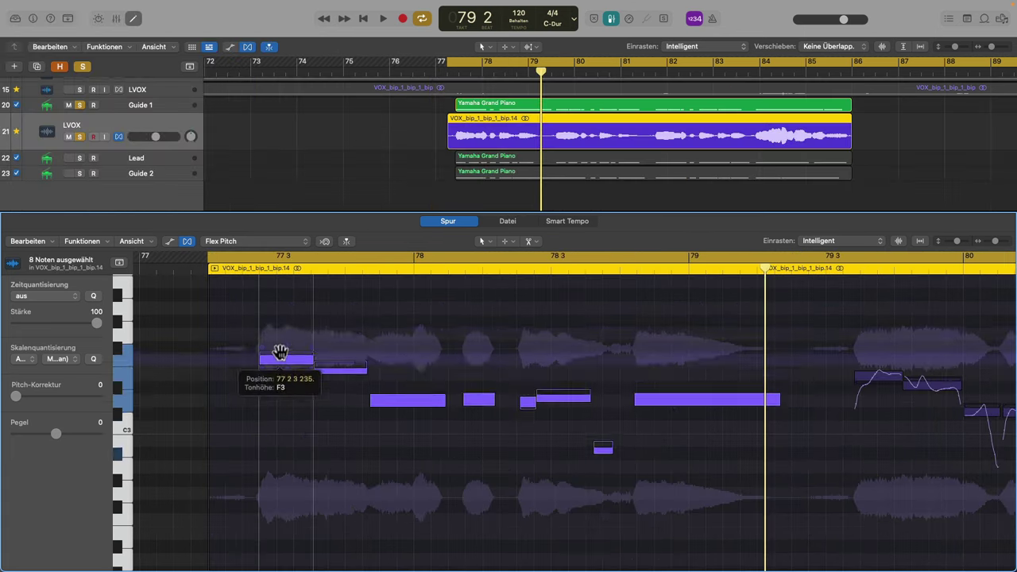
left_click_drag(277, 352, 329, 359)
left_click_drag(381, 328, 586, 426)
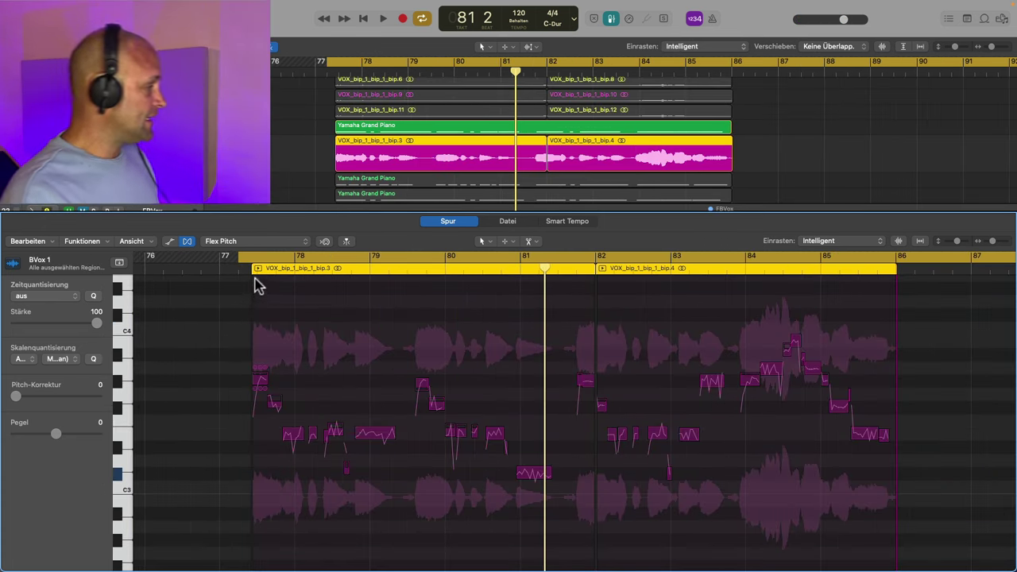
- Play BVox 1 with the piano guide from just before its first region to check the edited harmony
double_click(239, 270)
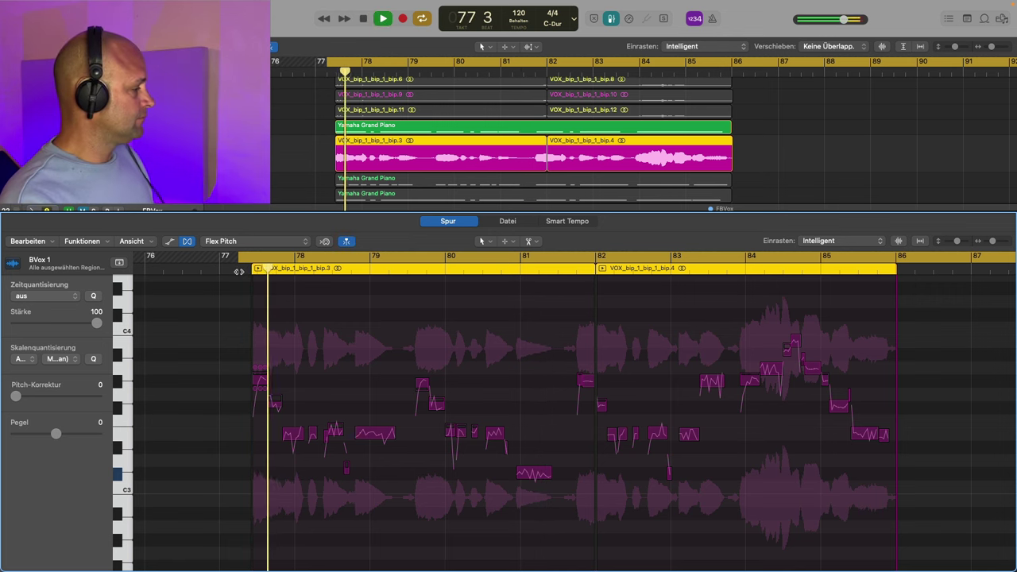
scroll(477, 449, "down", 2)
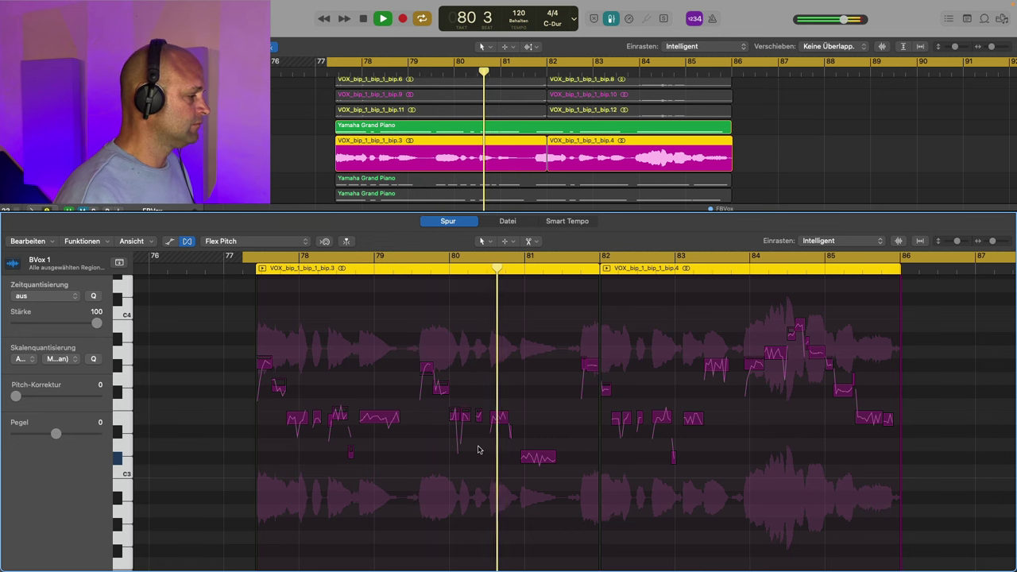
key("space")
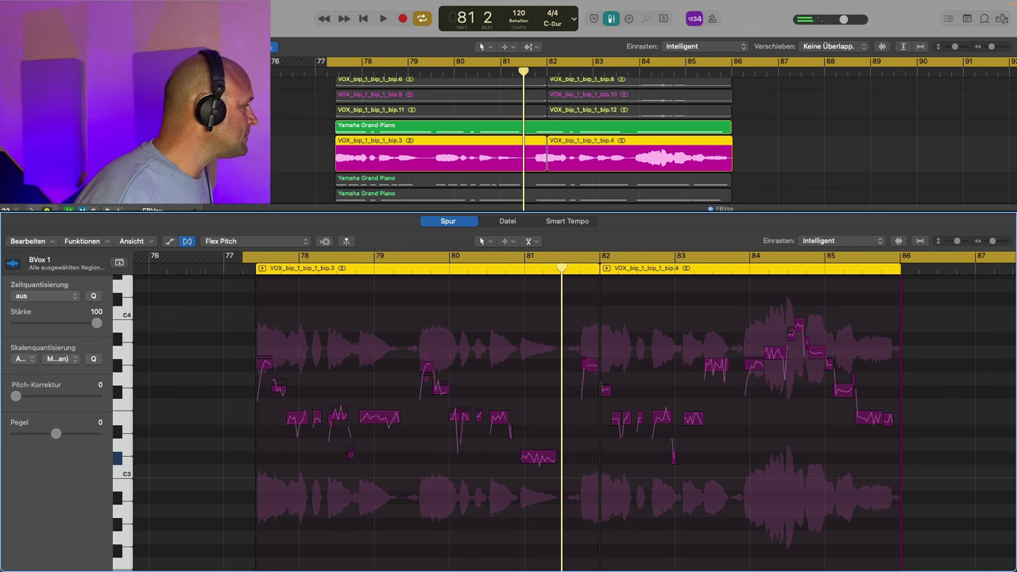
- Unsolo the piano guide, solo the original LVOX track and start playback from the beginning of the harmony section
left_click(95, 127)
scroll(636, 143, "up", 2)
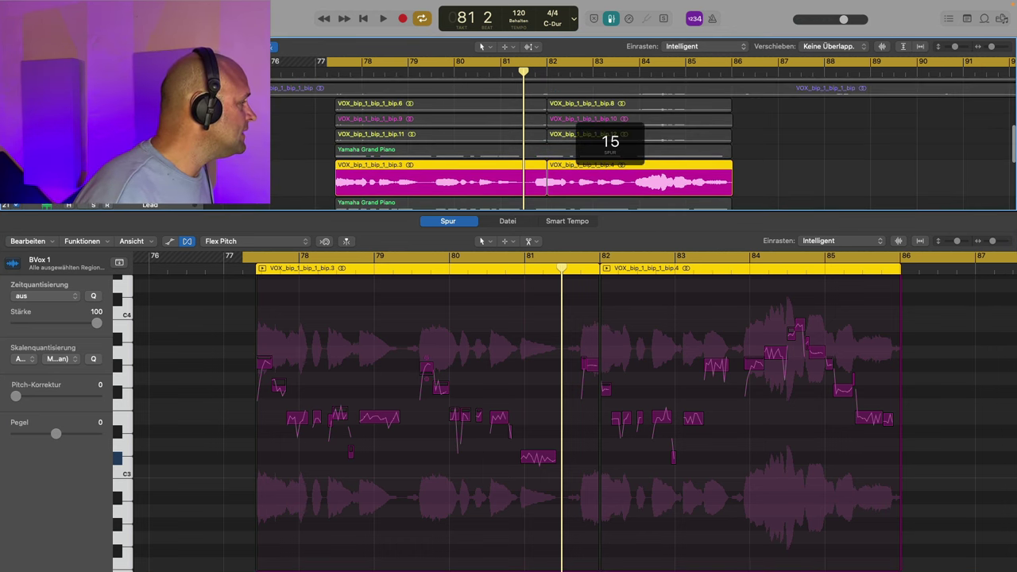
scroll(636, 143, "up", 3)
left_click(95, 126)
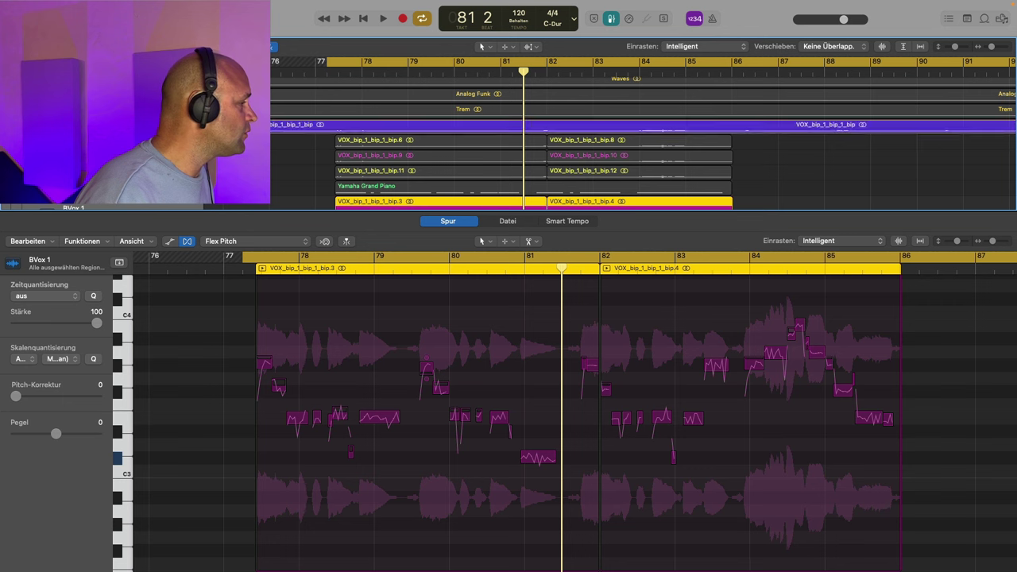
double_click(342, 88)
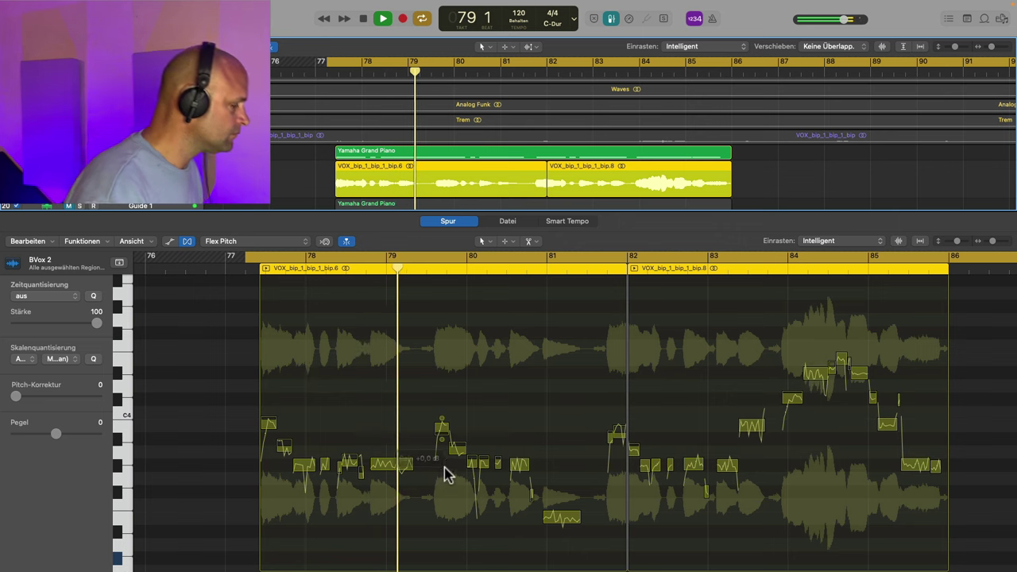
- Play the lead vocal with BVox 2 and BVox 1, enlarging both harmony tracks to compare their pitch curves
scroll(447, 475, "down", 2)
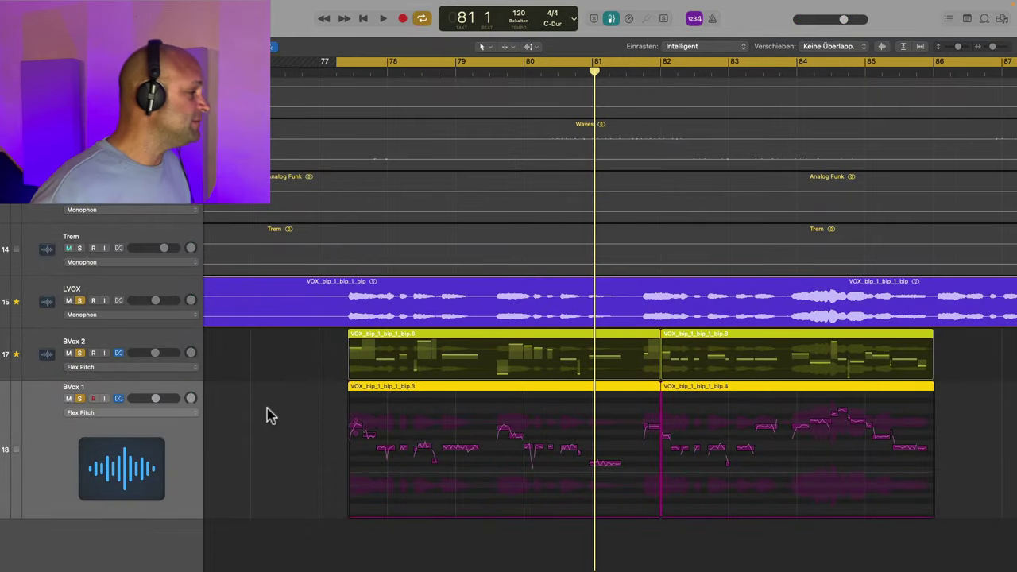
key("space")
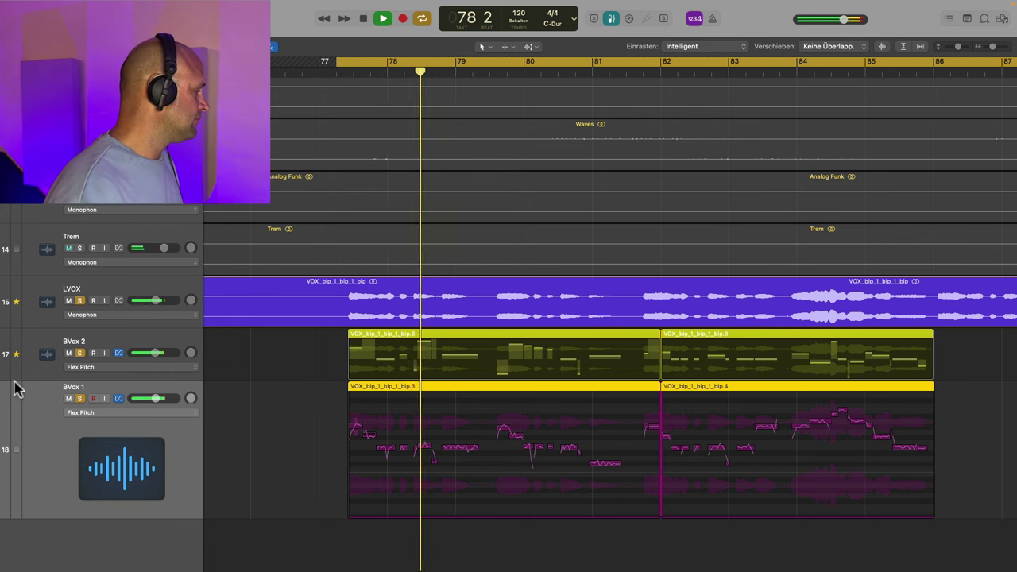
left_click_drag(27, 379, 36, 423)
scroll(383, 414, "up", 2)
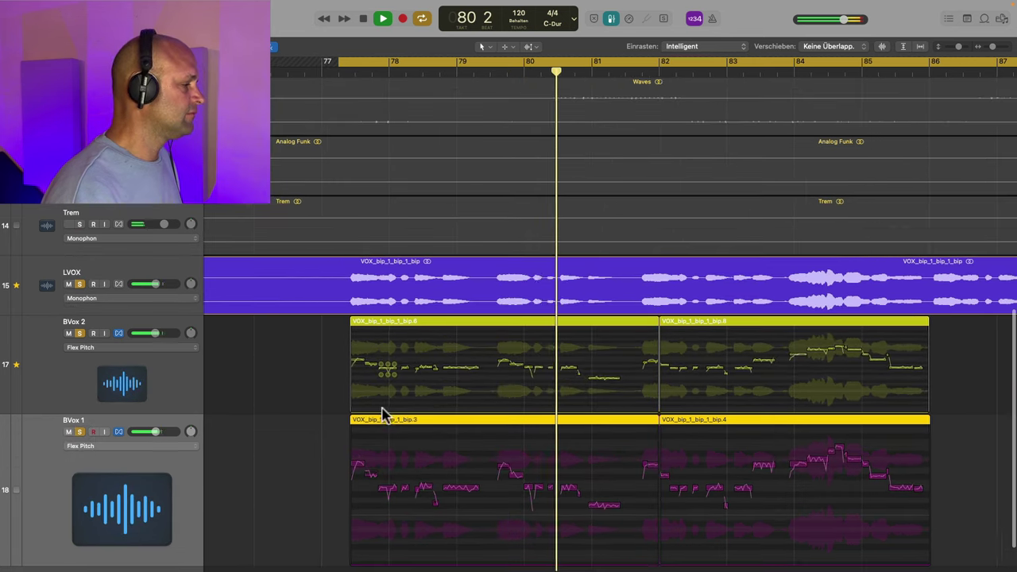
scroll(383, 414, "down", 2)
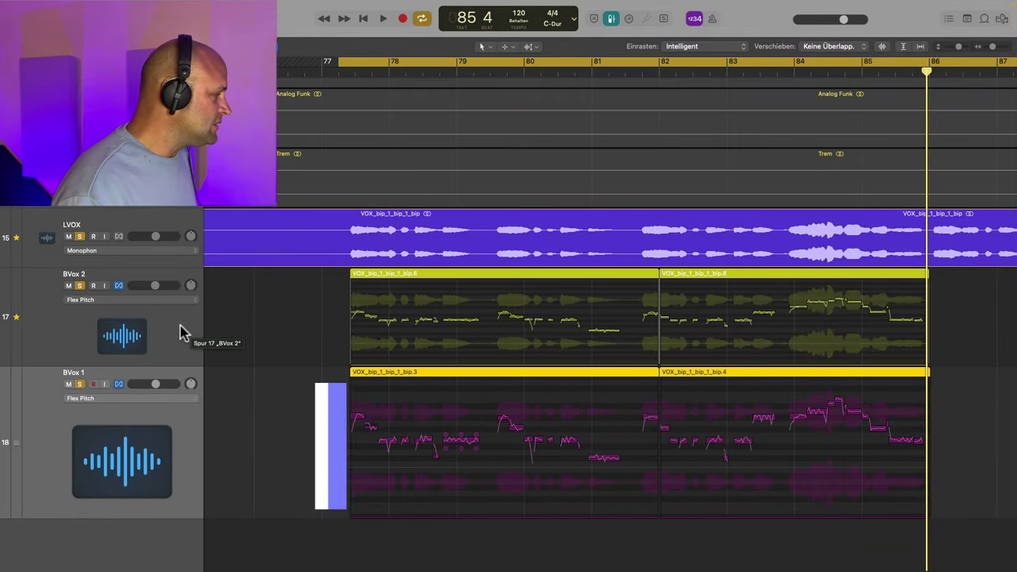
- Flatten the vibrato of all notes in both BVox 2 regions with Flex Pitch and return to the tracks
double_click(475, 282)
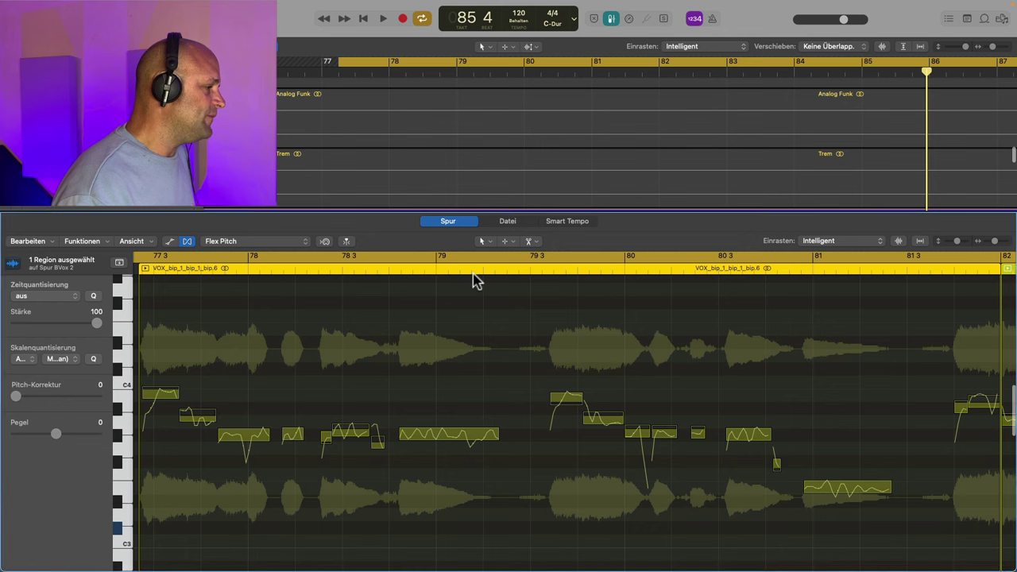
scroll(481, 371, "down", 5)
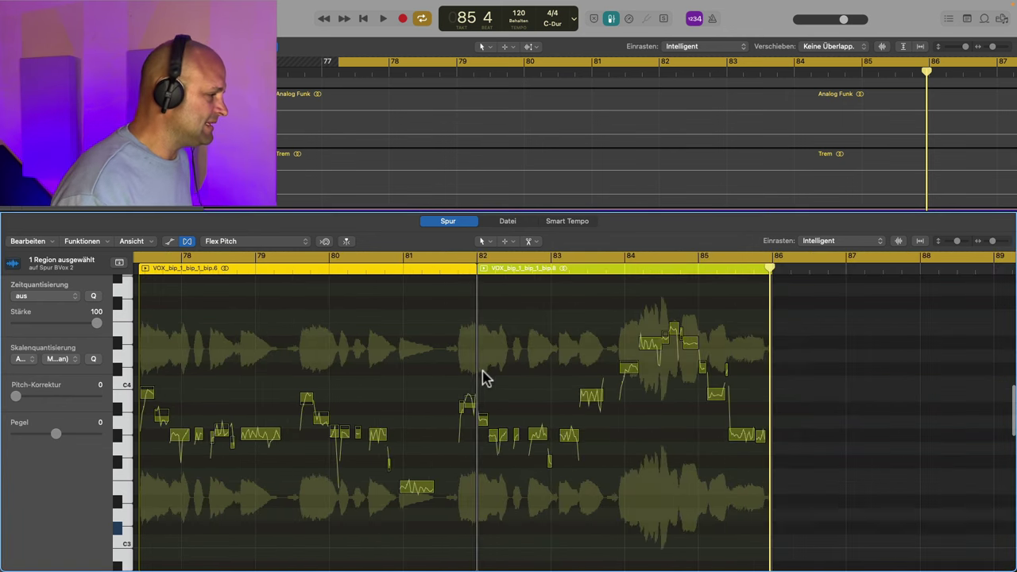
scroll(483, 373, "left", 3)
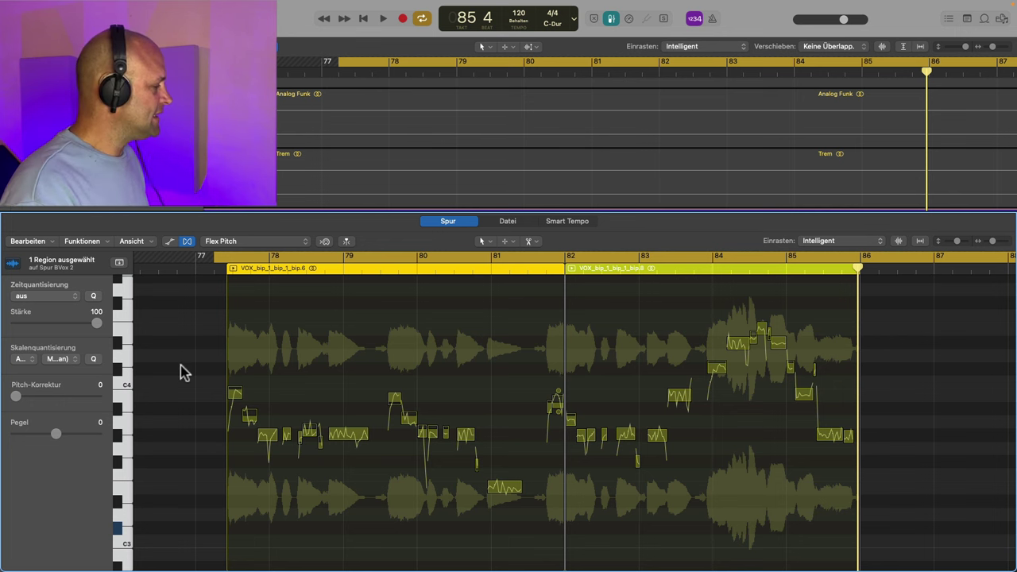
left_click_drag(189, 318, 954, 537)
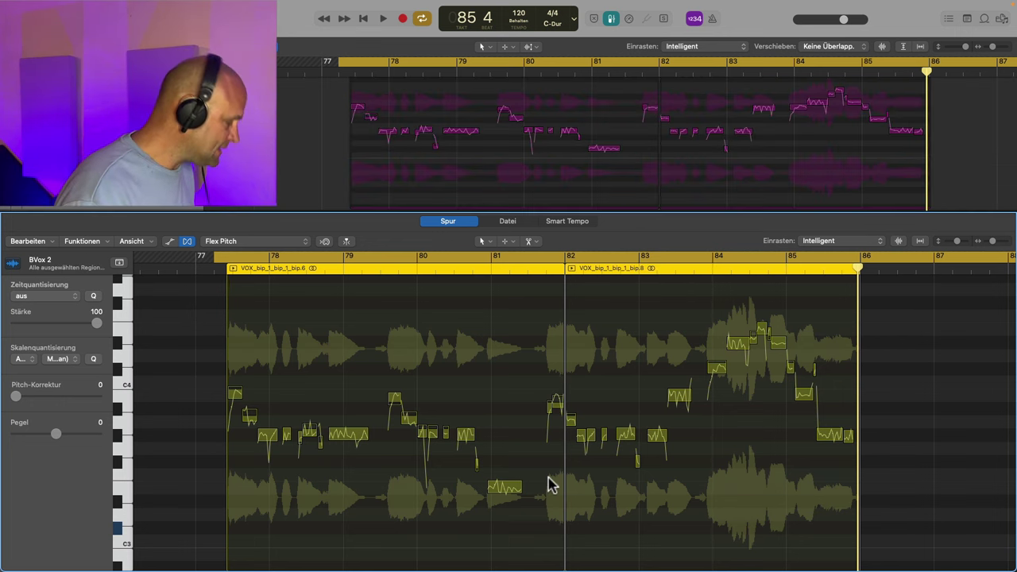
key("super+a")
scroll(626, 498, "down", 3)
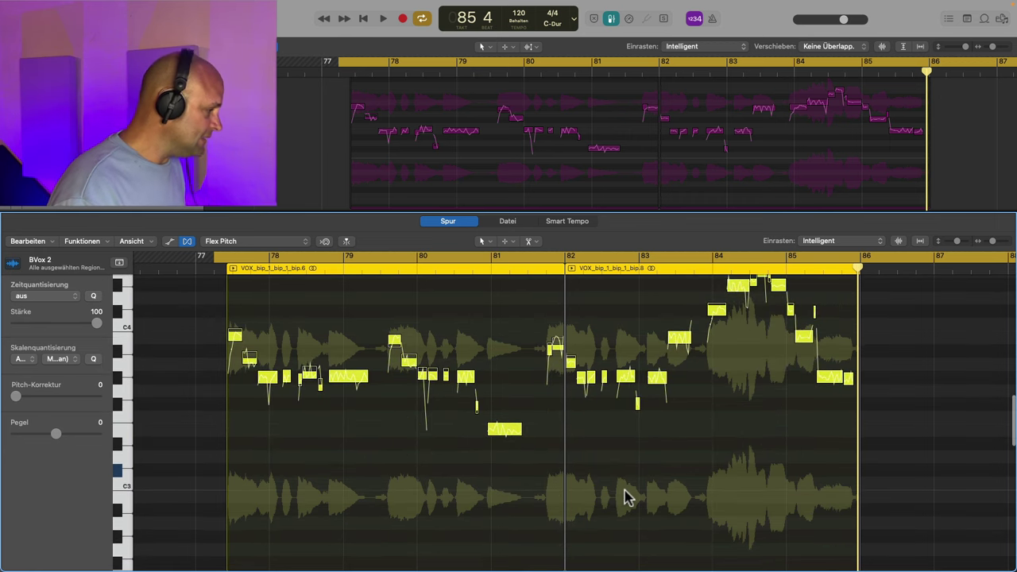
left_click_drag(367, 317, 625, 533)
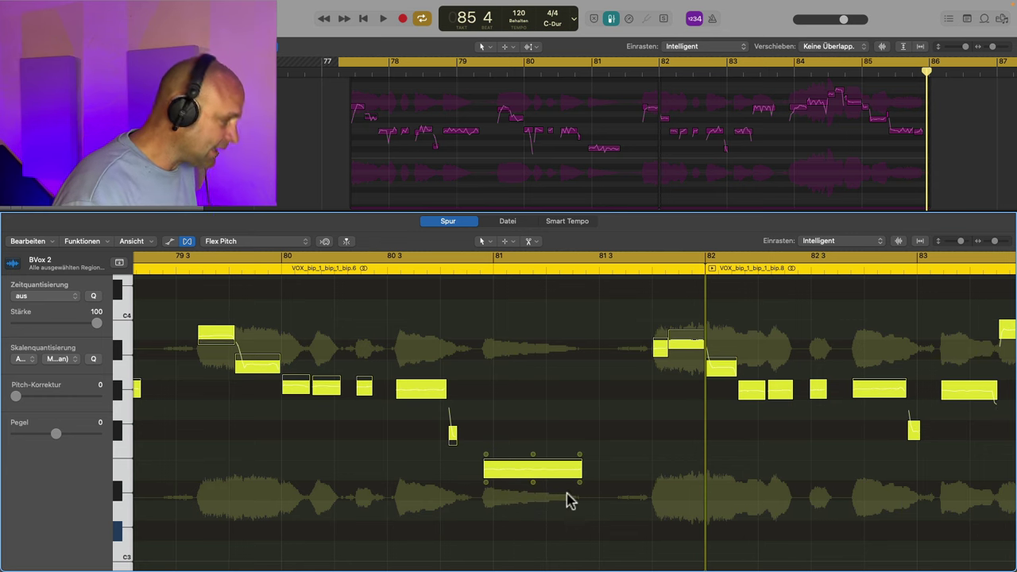
key("p")
key("p")
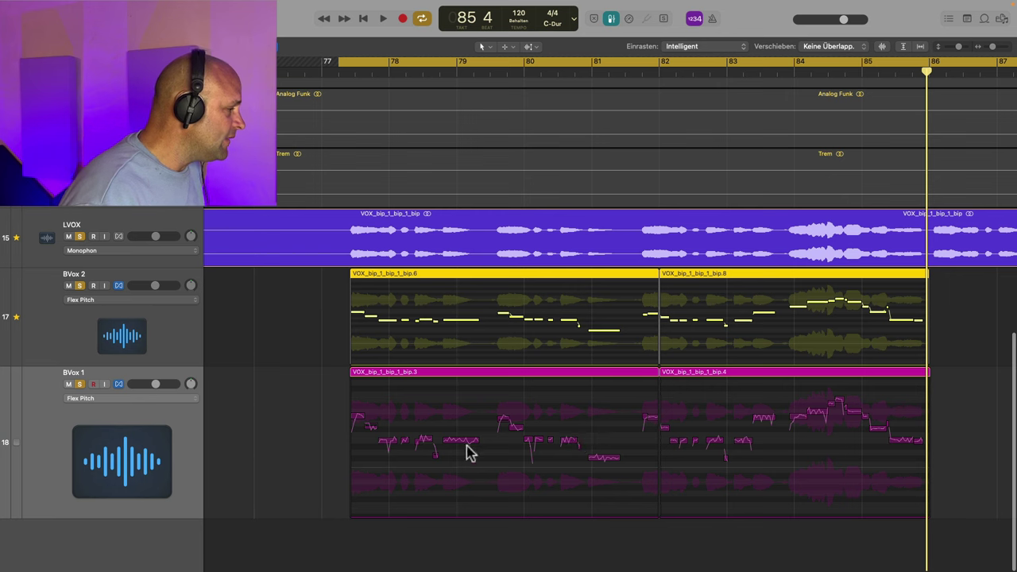
- Reduce the vibrato of all BVox 1 notes to -1% and play both harmonies with the lead vocal
left_click(135, 446)
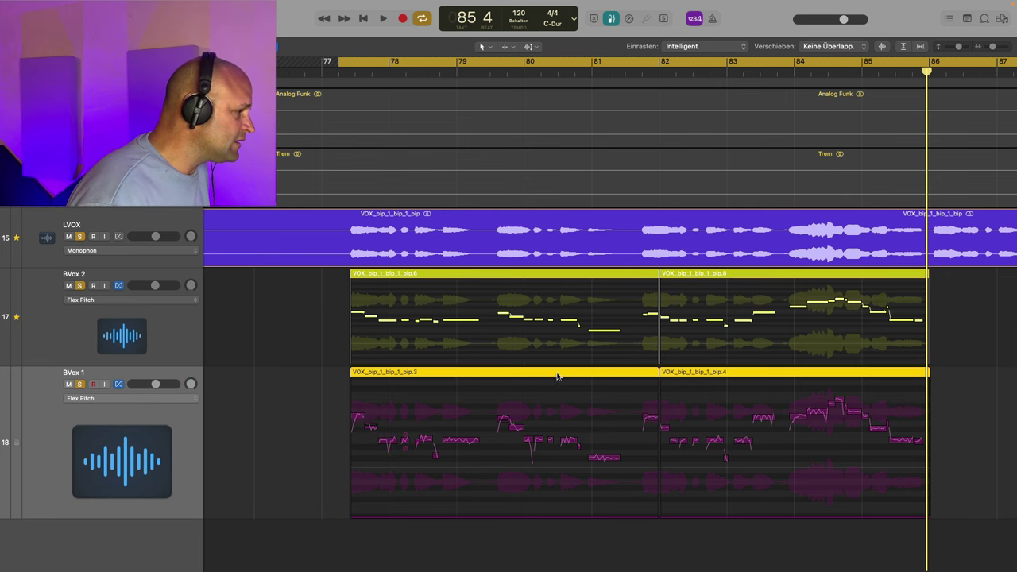
double_click(557, 374)
scroll(554, 414, "down", 6)
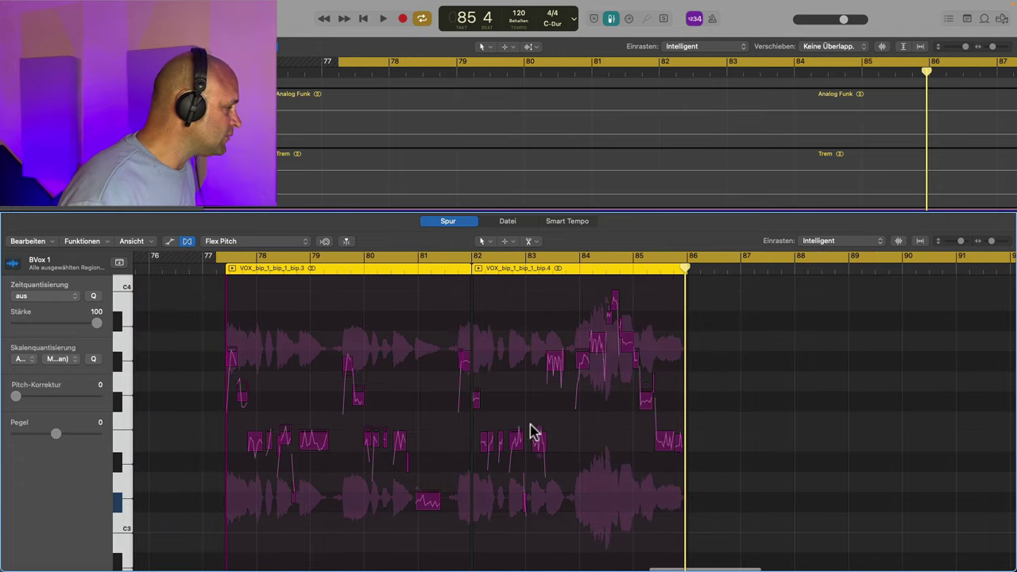
key("super+a")
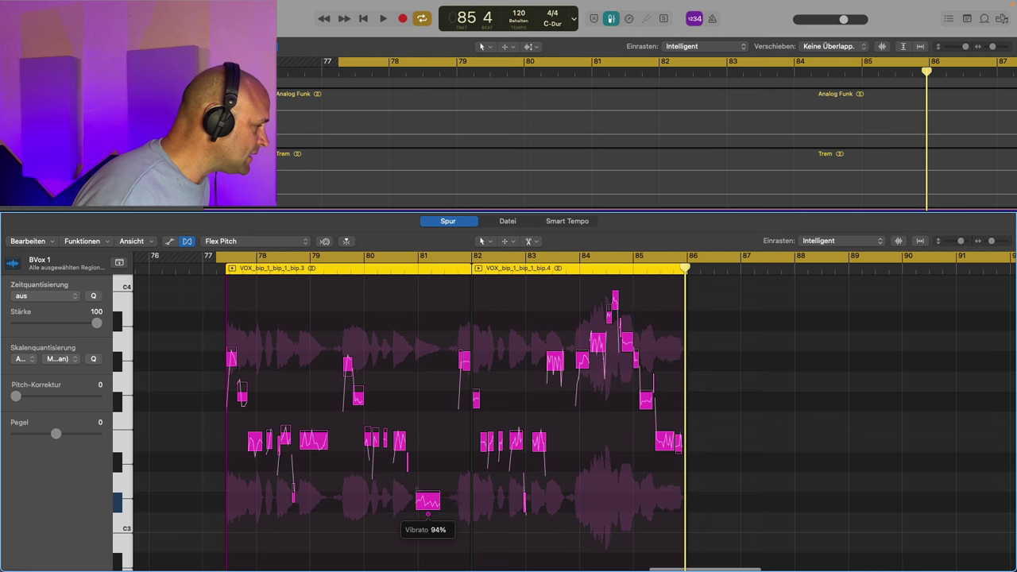
left_click_drag(428, 514, 427, 540)
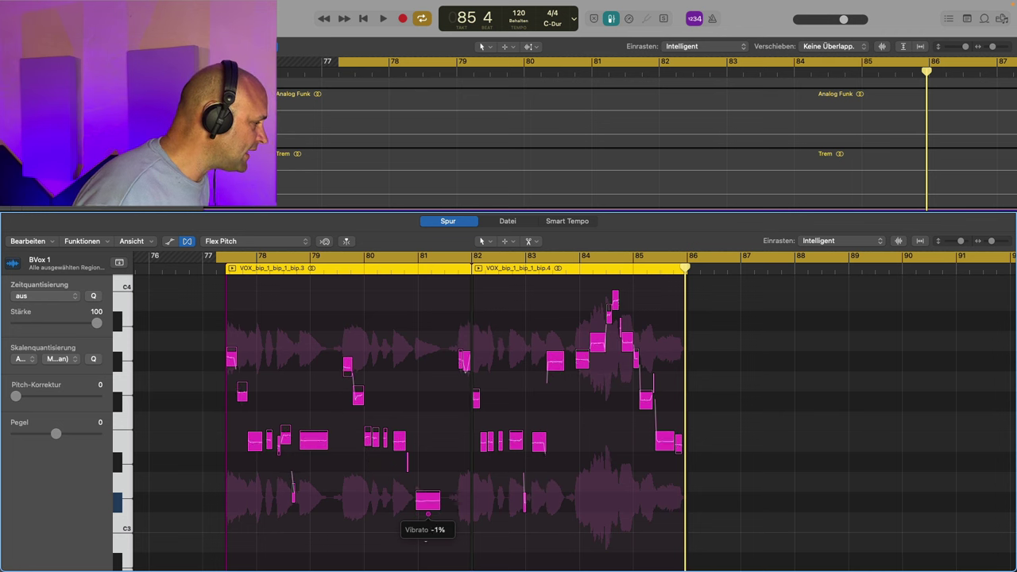
key("Up")
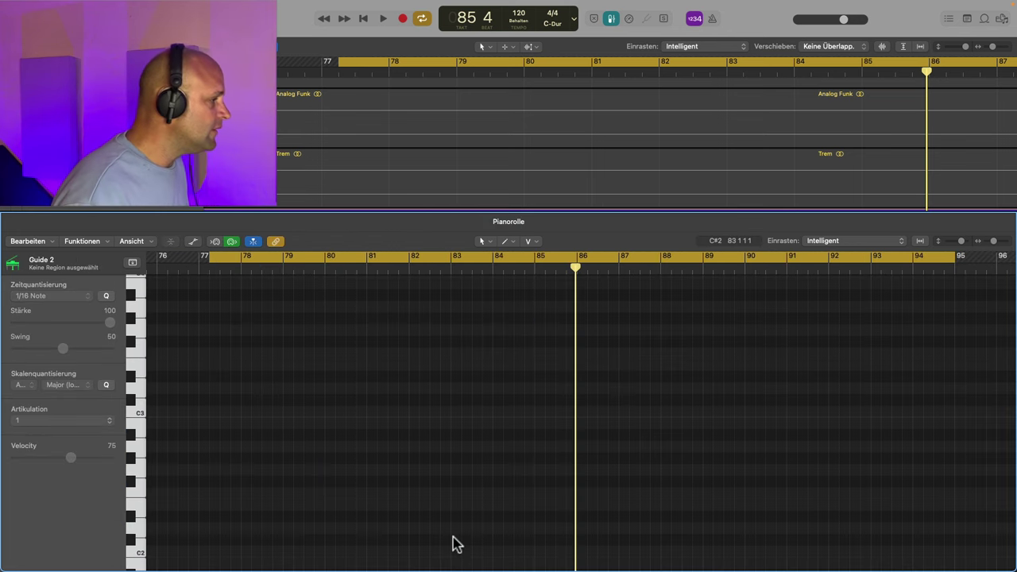
key("e")
key("space")
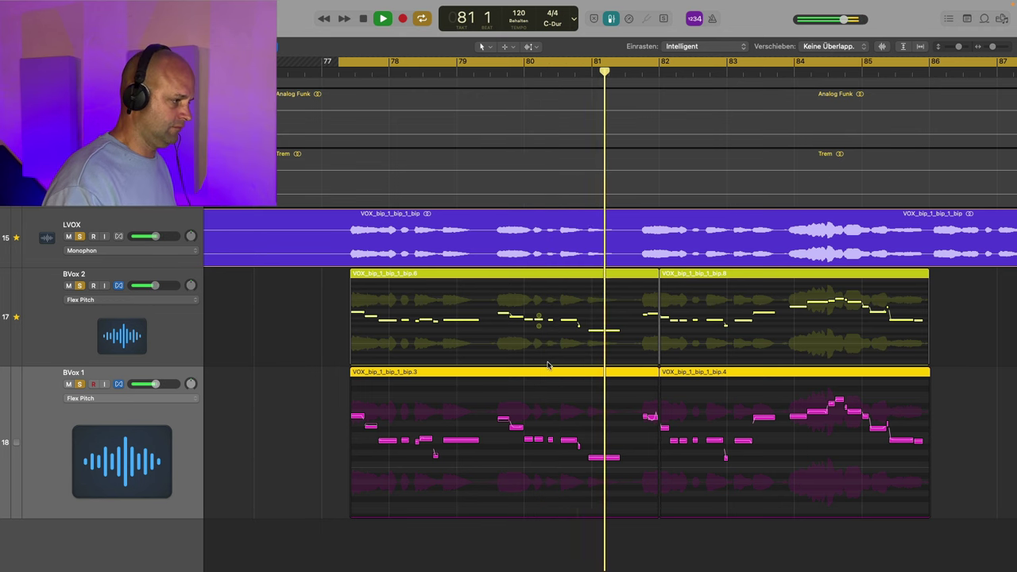
key("space")
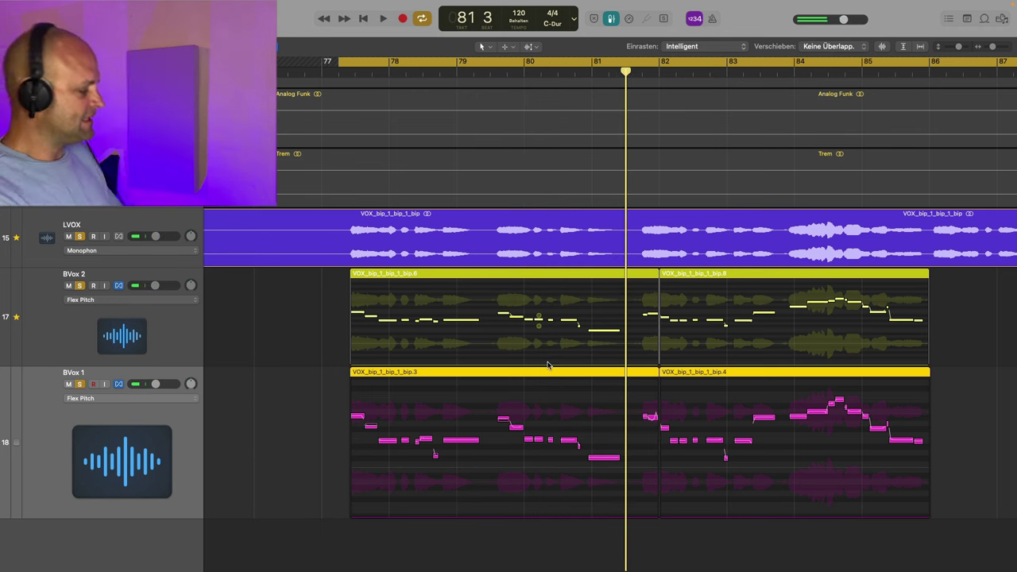
- Pan the harmonies apart, with BVox 2 at -30 and BVox 1 at +31
key("i")
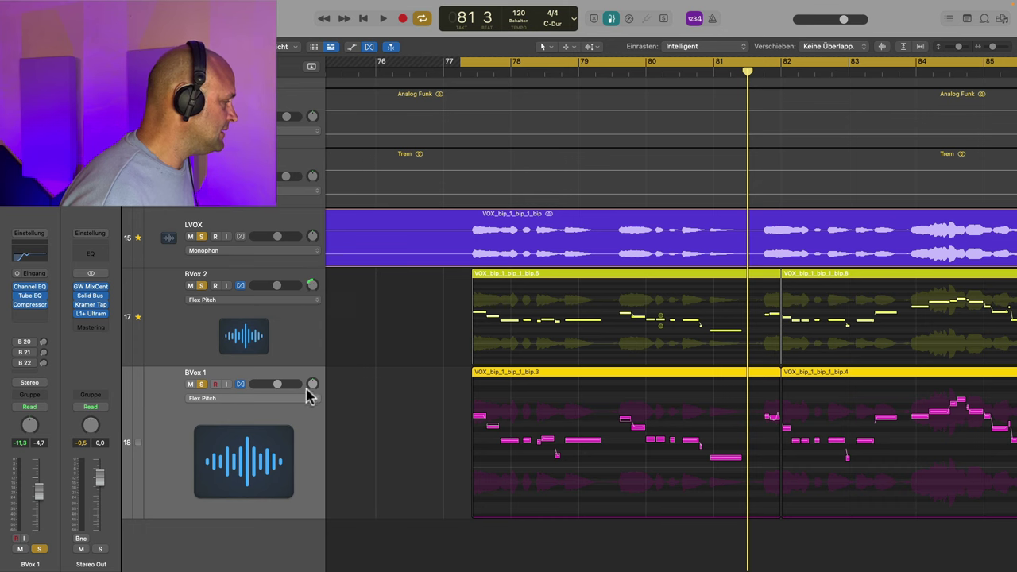
left_click_drag(307, 391, 308, 383)
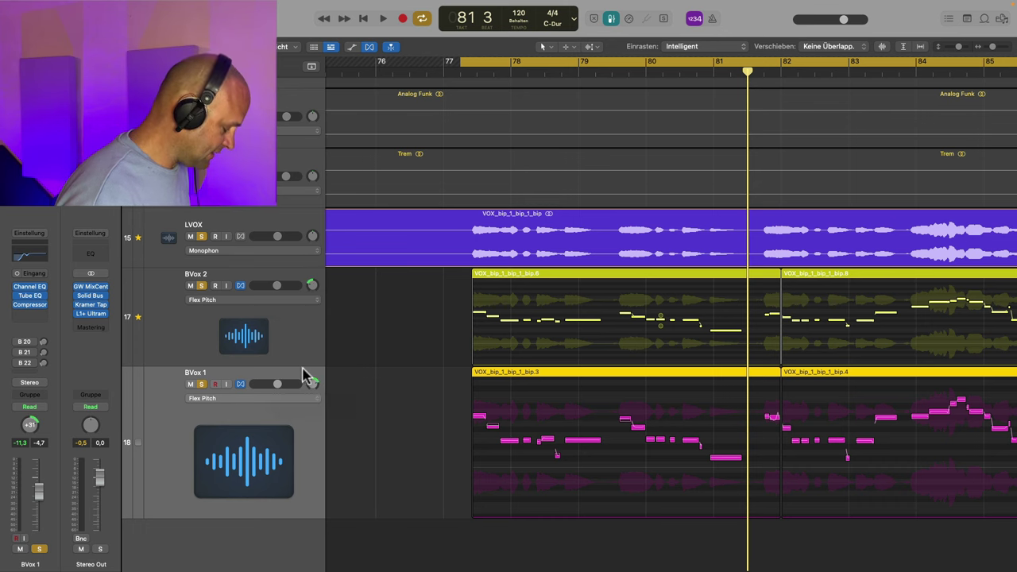
- Roll off the highs of BVox 1 from the mixer with a 12 dB/Oct high cut in its Channel EQ
key("x")
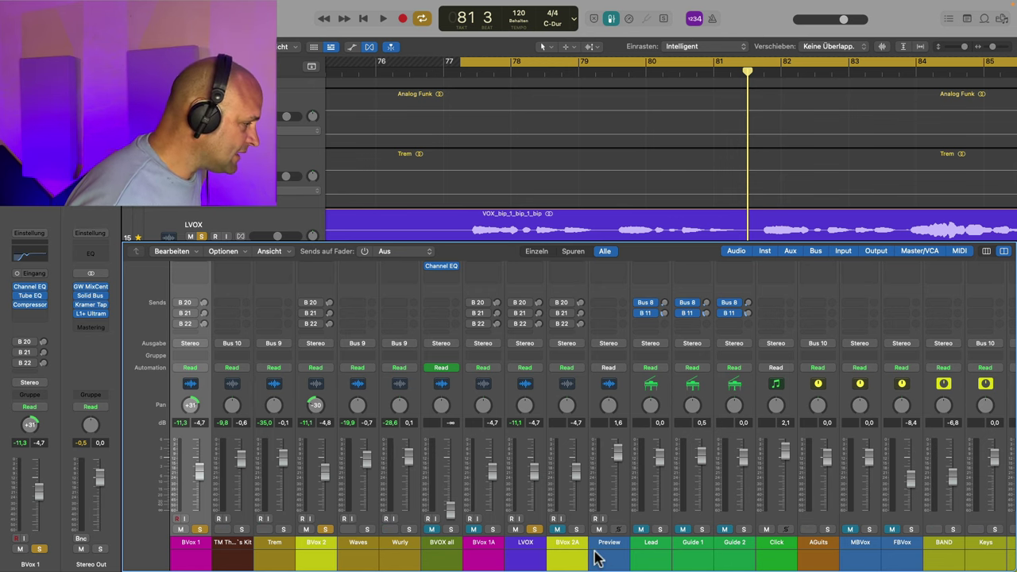
scroll(596, 558, "right", 2)
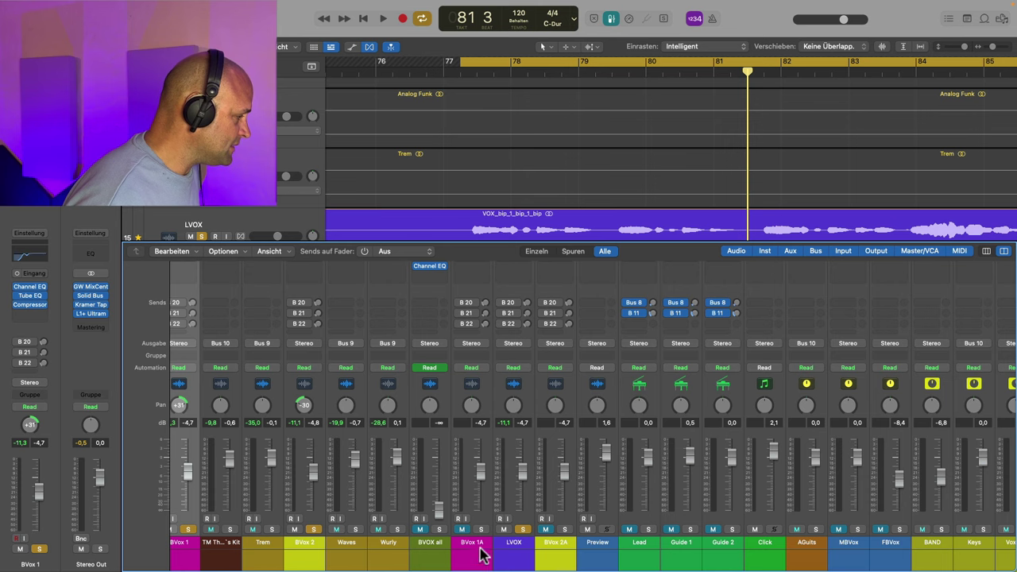
left_click(478, 547)
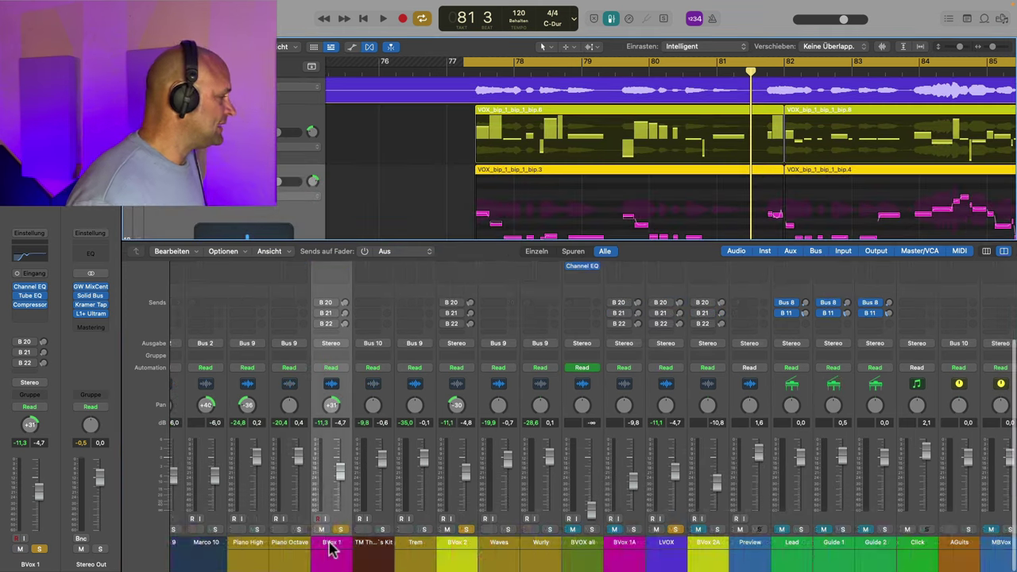
scroll(332, 548, "up", 5)
left_click(334, 303)
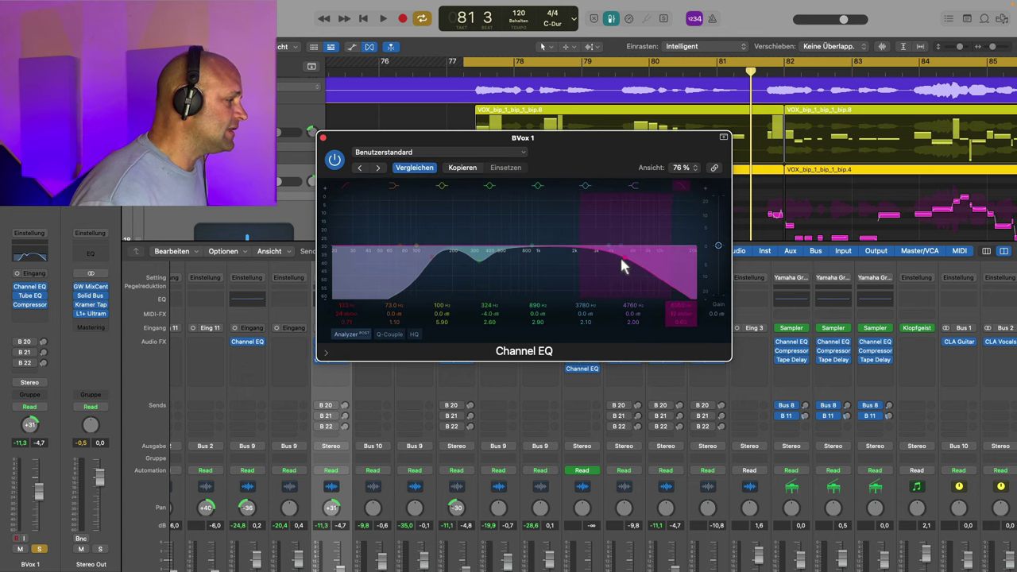
left_click(324, 140)
- Apply a matching 12 dB/Oct high cut in the Channel EQ of BVox 2
scroll(390, 404, "down", 5)
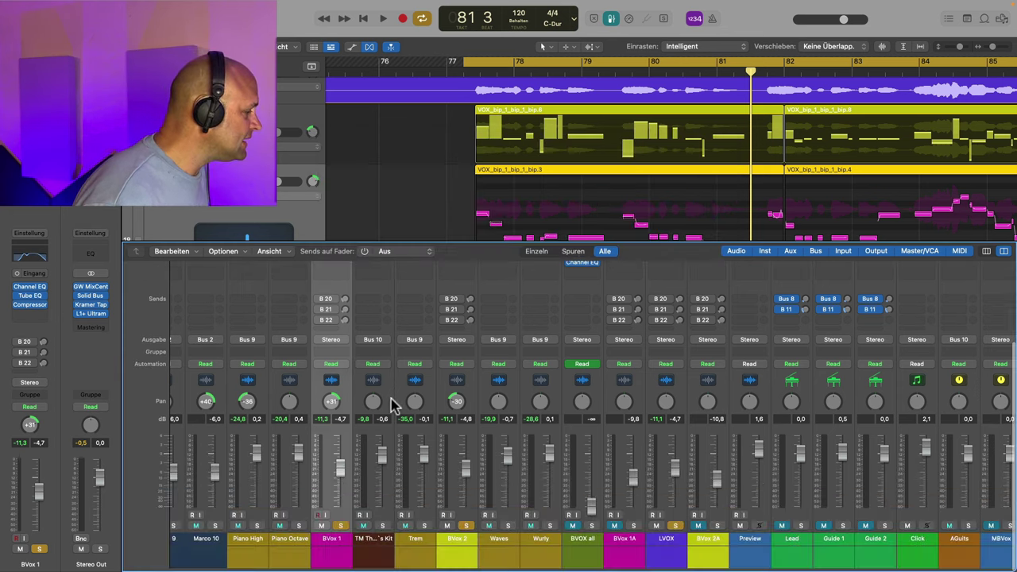
scroll(449, 437, "up", 5)
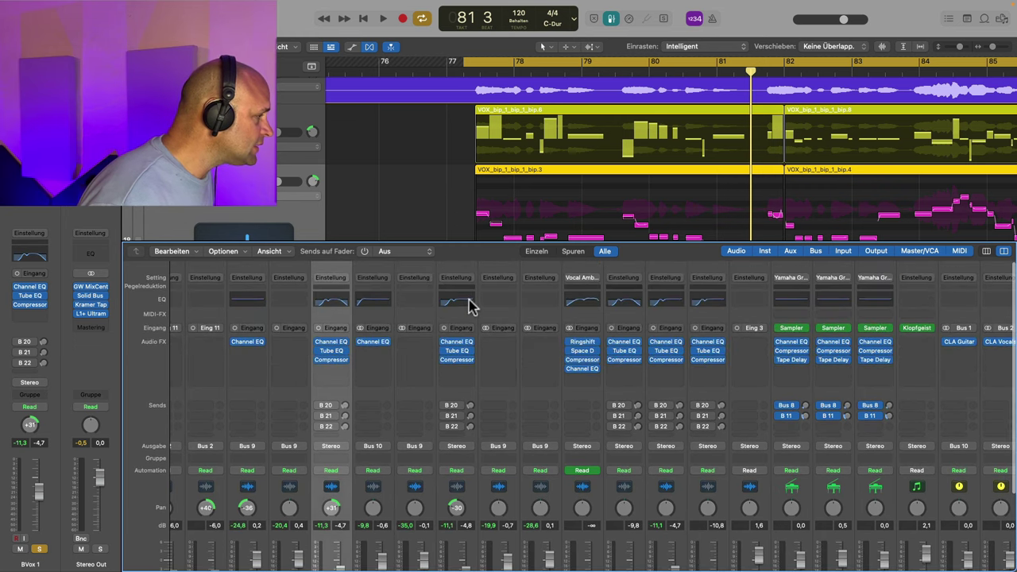
left_click(469, 302)
left_click_drag(686, 191, 694, 265)
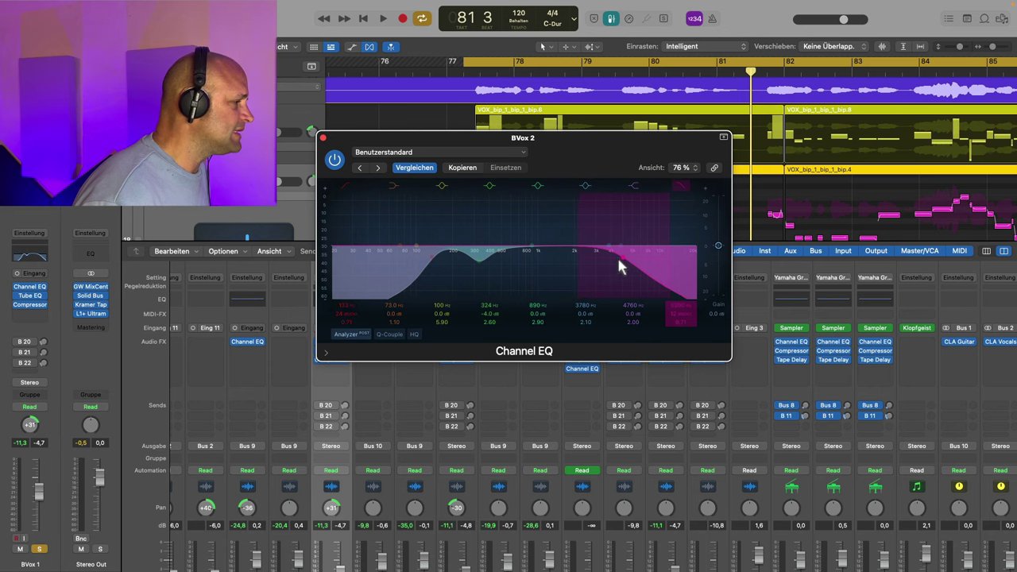
left_click(322, 137)
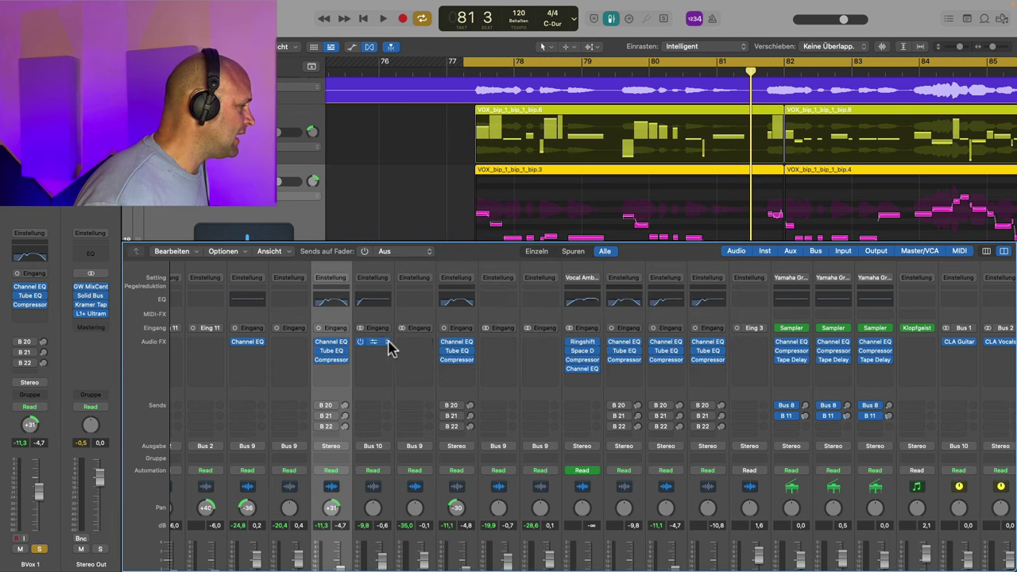
- Insert a mono ChromaVerb after the compressor on BVox 1 and set its room type to Vocal Hall
left_click(344, 368)
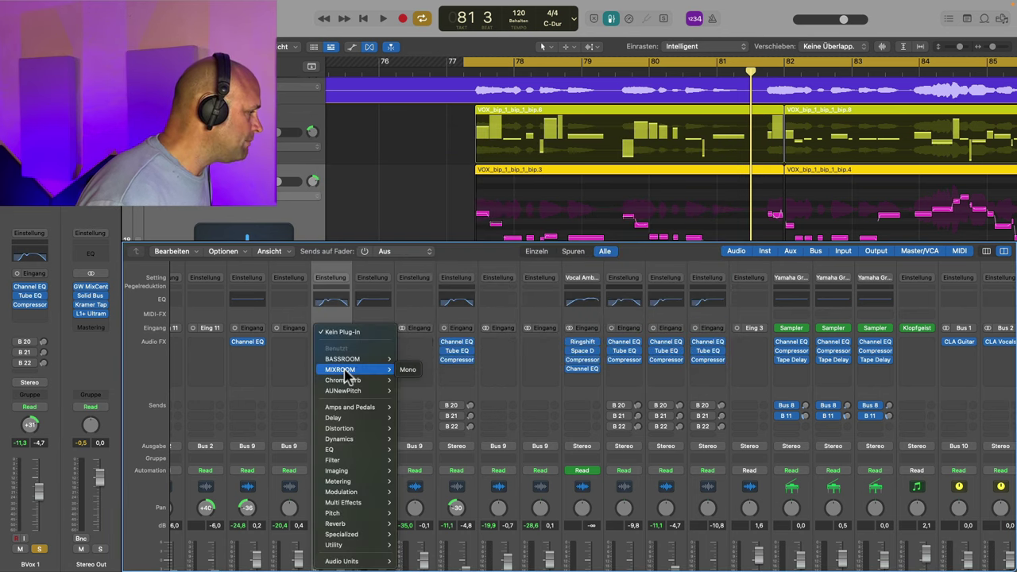
mouse_move(350, 380)
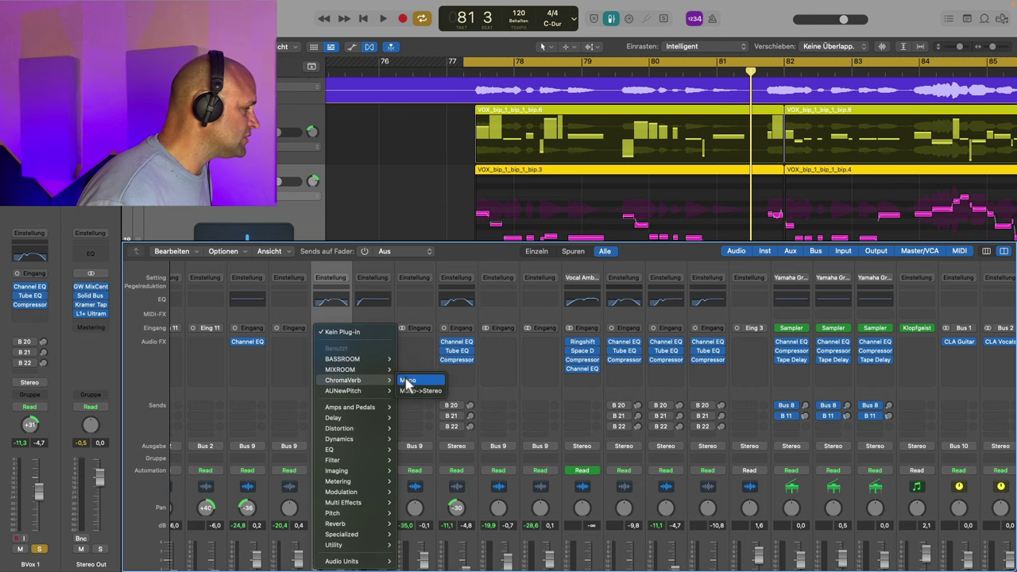
left_click(407, 380)
left_click(542, 191)
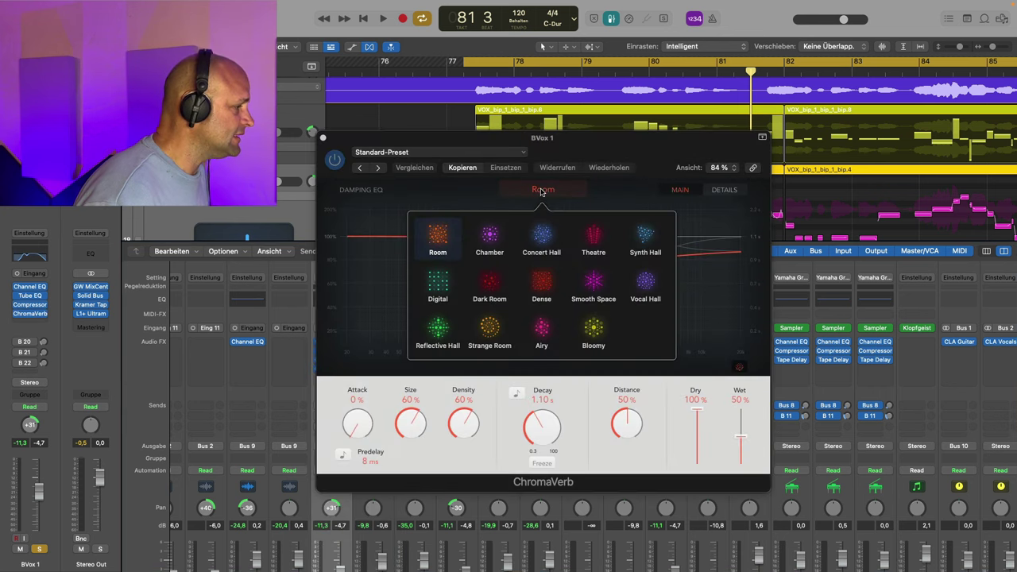
left_click(645, 284)
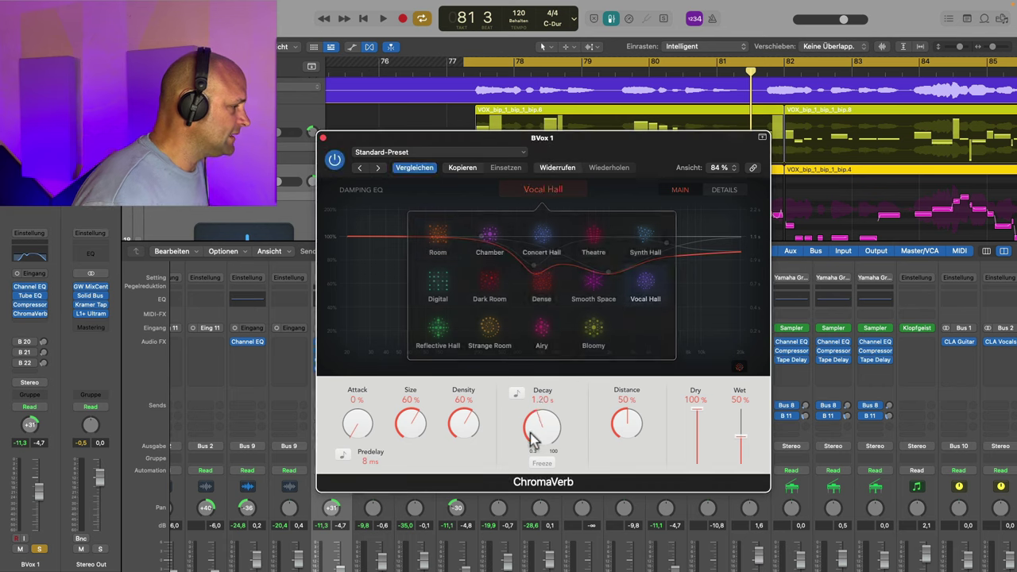